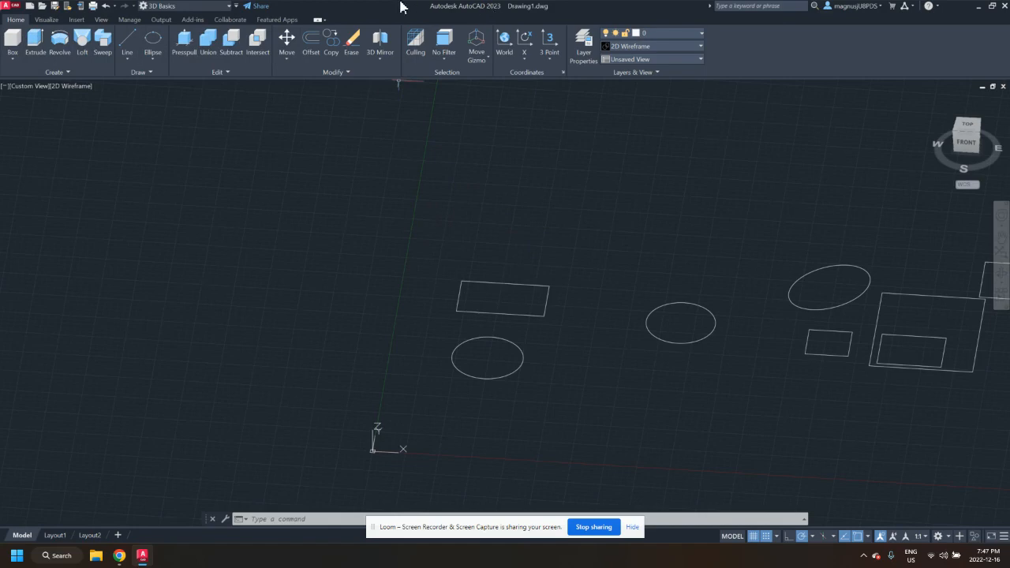
Set the workspace to 3D Basics and extrude the rectangle nearest the origin into a solid 27 units high.
click(198, 10)
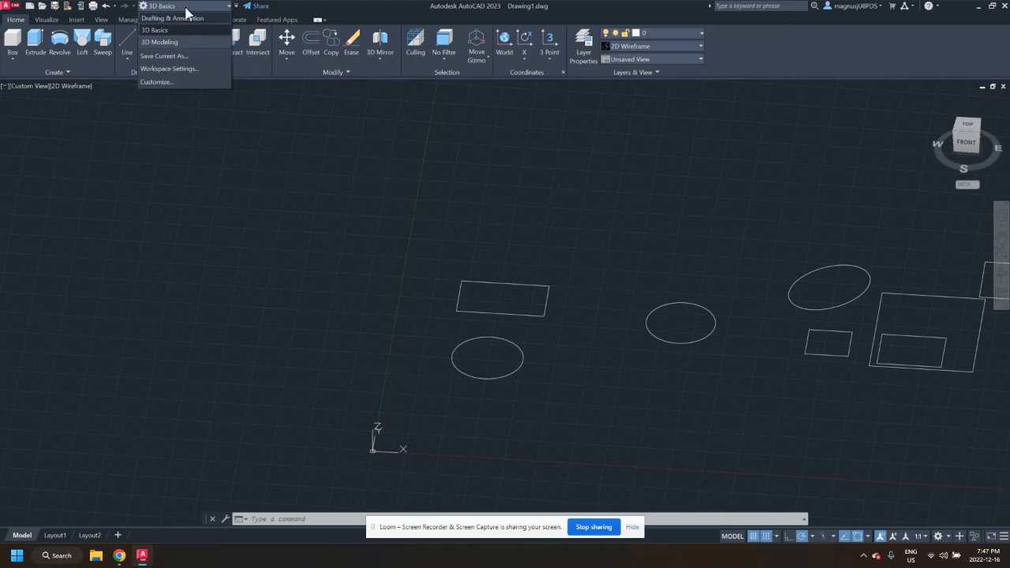
click(193, 30)
scroll(560, 333, up, 2)
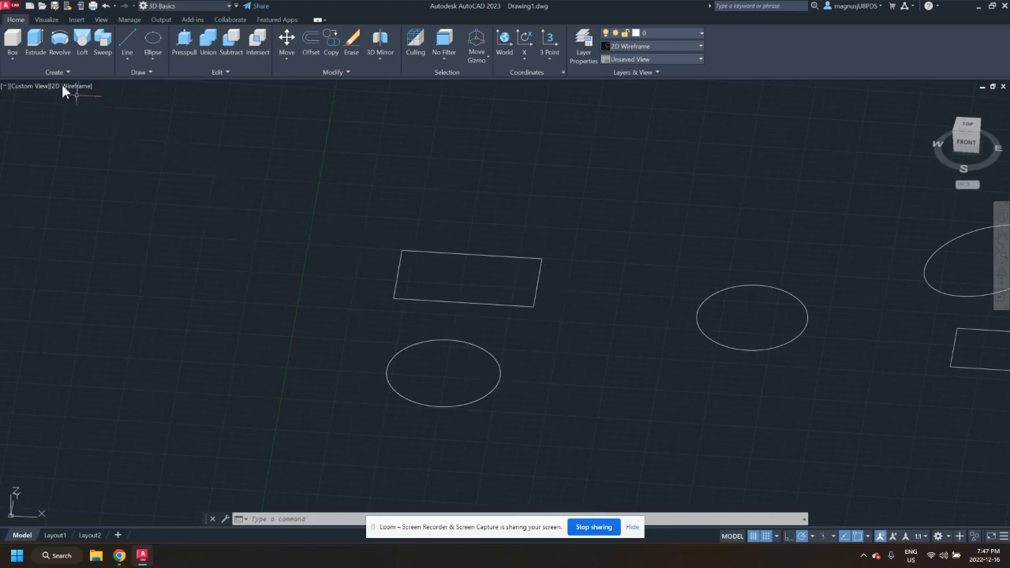
click(34, 44)
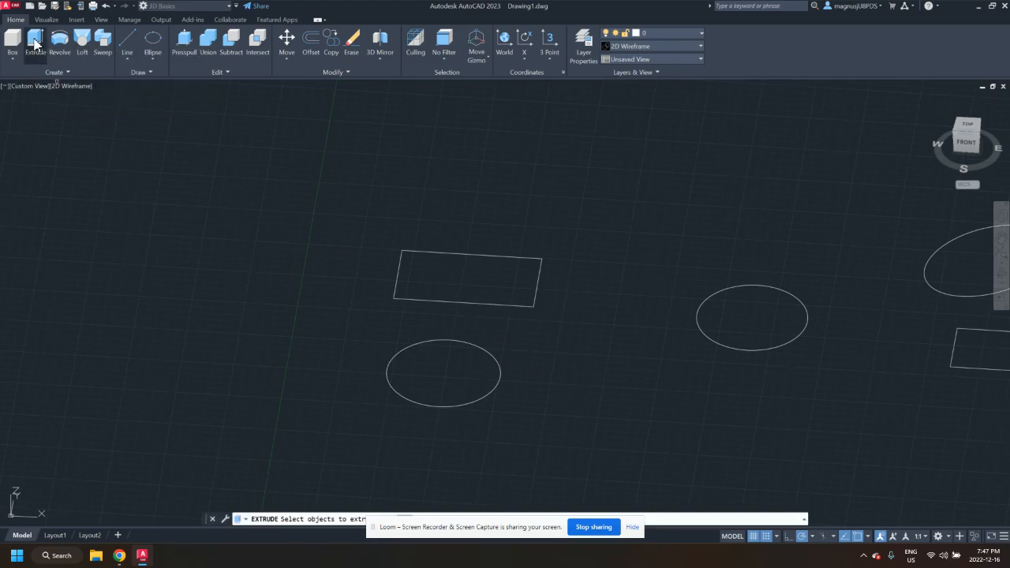
click(483, 255)
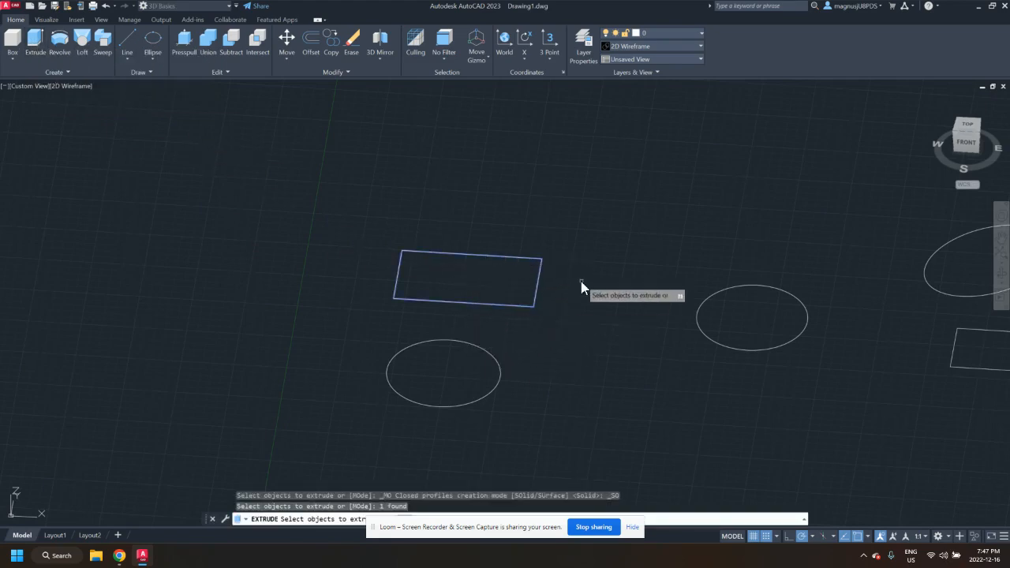
key(Return)
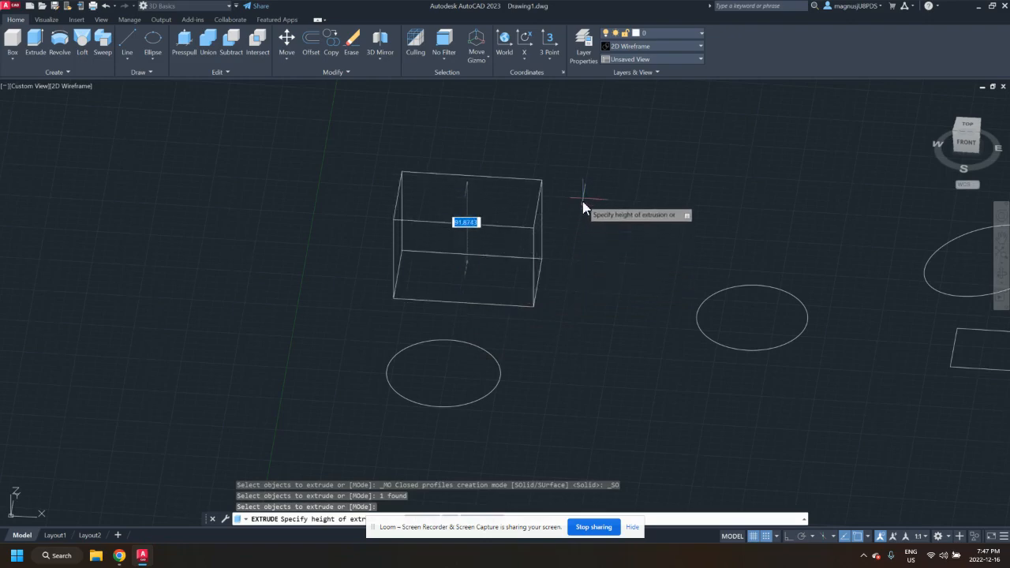
text(27)
key(Return)
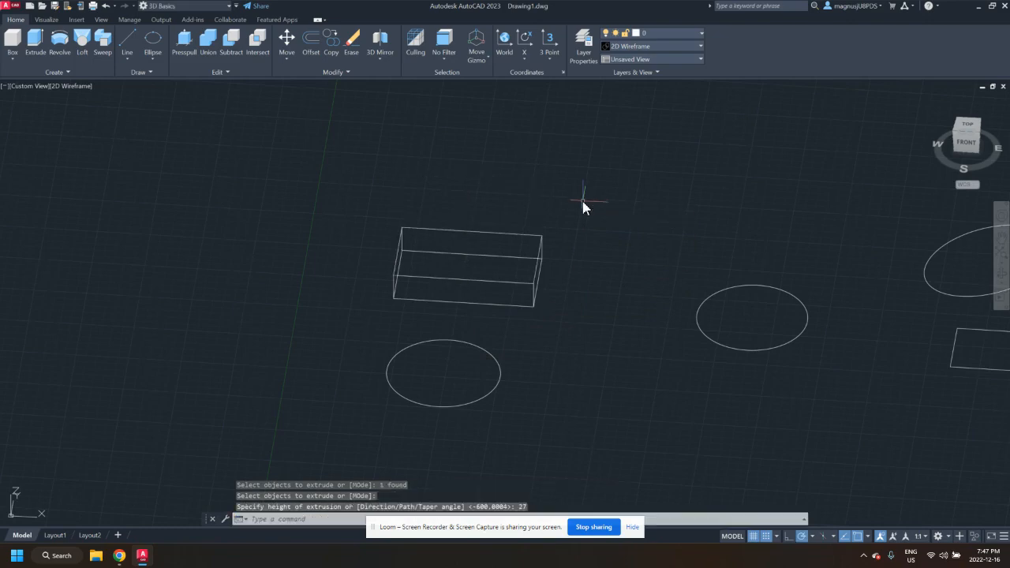
Extrude the circle in front of the extruded rectangle upward into a cylinder about 58 units high.
click(35, 40)
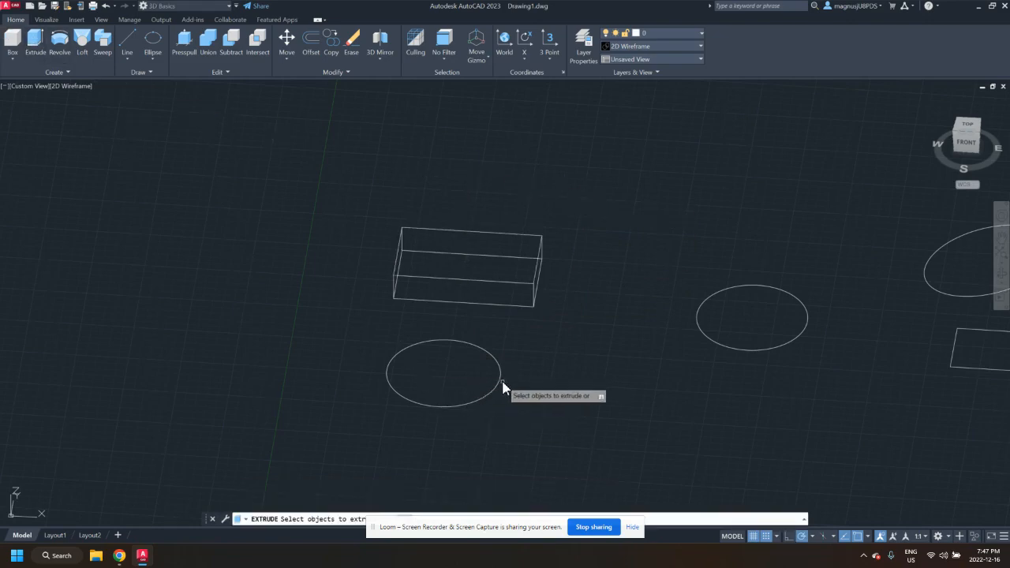
click(500, 382)
key(Return)
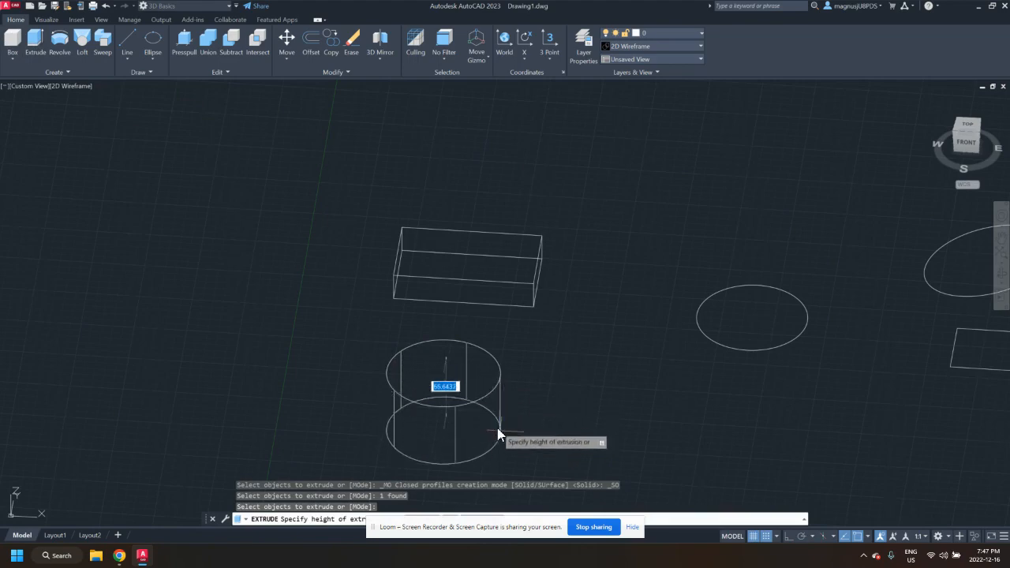
click(488, 330)
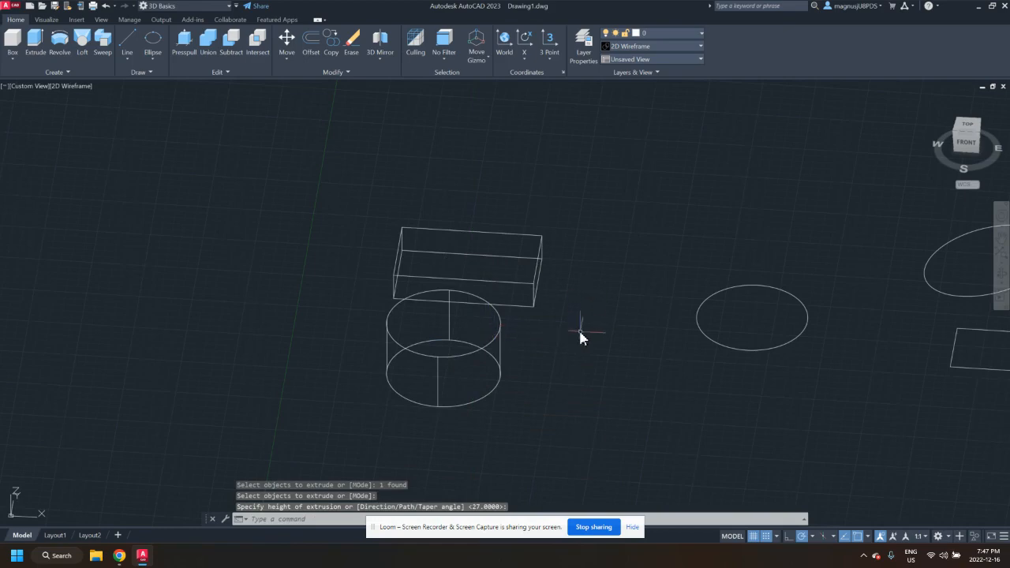
Create a solid box with a freehand base and height in the empty area behind the extruded rectangle.
middle_drag(576, 303, 431, 248)
scroll(545, 251, down, 2)
scroll(434, 300, up, 2)
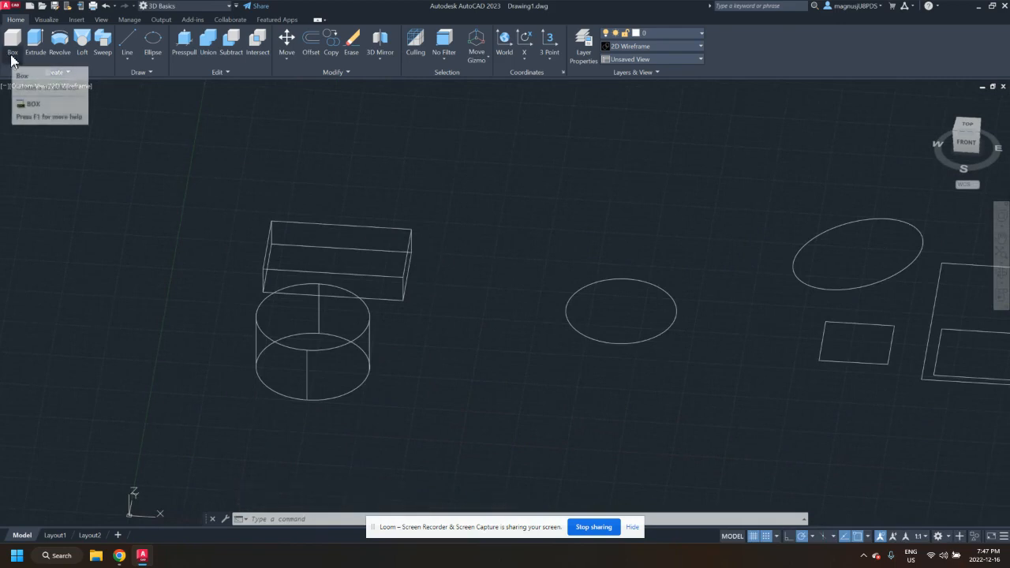
click(12, 61)
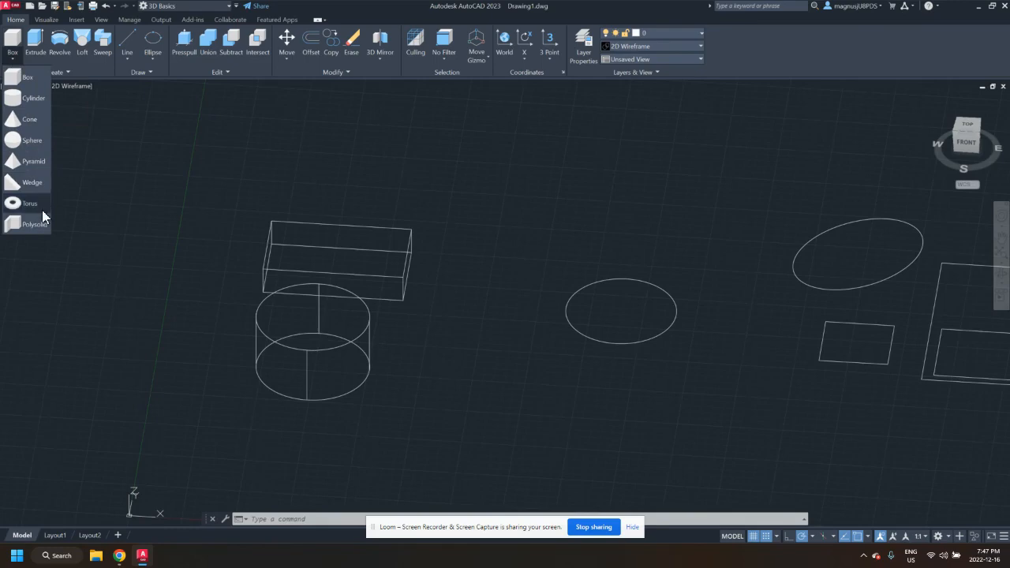
click(34, 79)
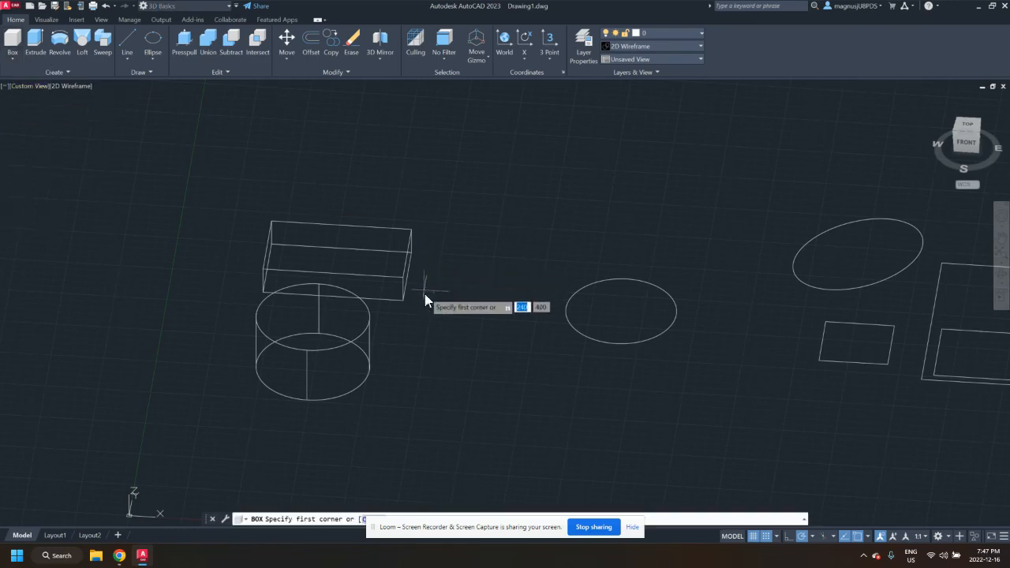
scroll(384, 242, down, 2)
middle_drag(384, 242, 404, 297)
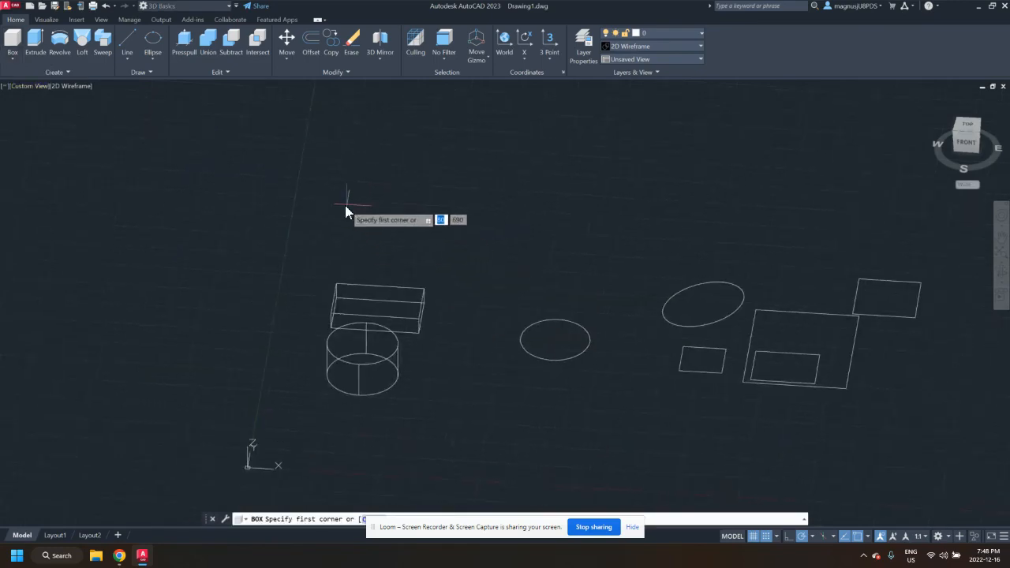
click(345, 207)
click(395, 239)
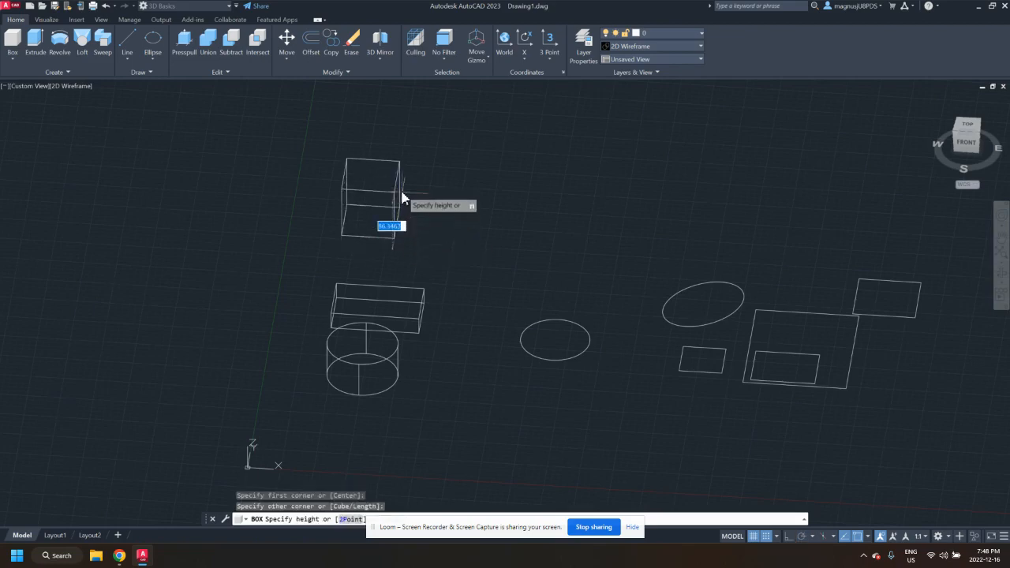
click(404, 197)
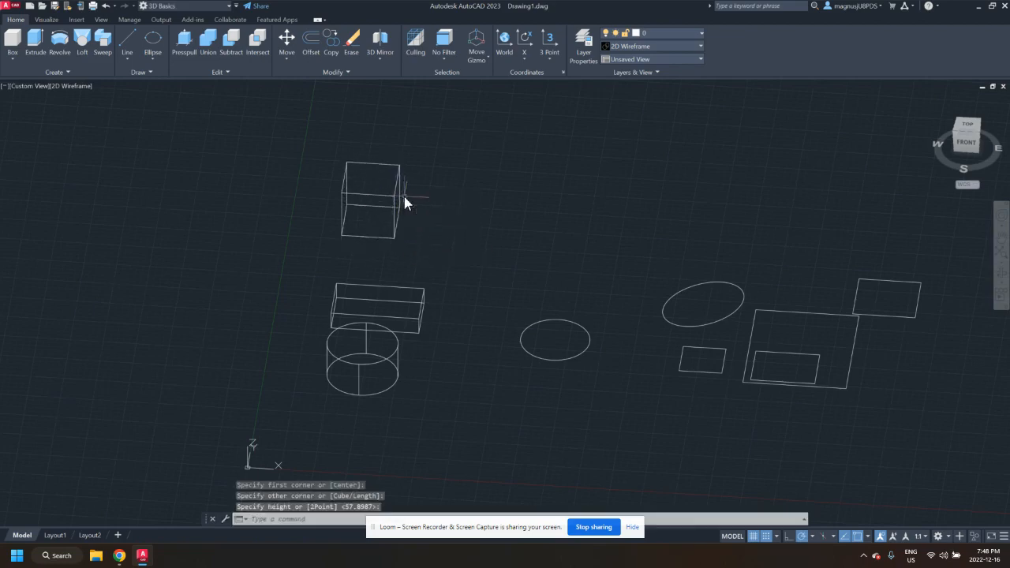
Try to draw a four-sided polysolid wall loop in the empty area on the Y-axis side of the box.
click(13, 57)
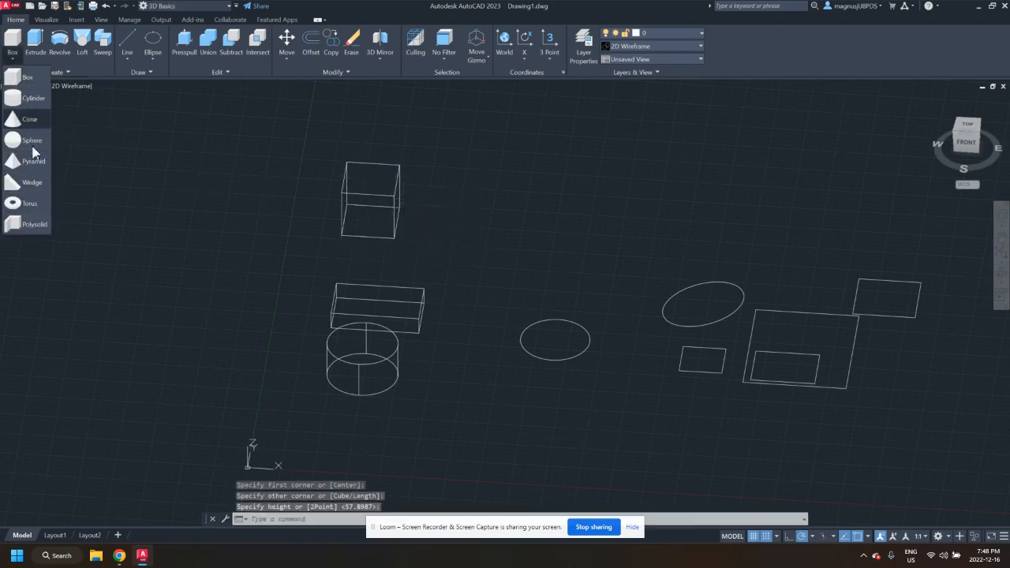
click(35, 225)
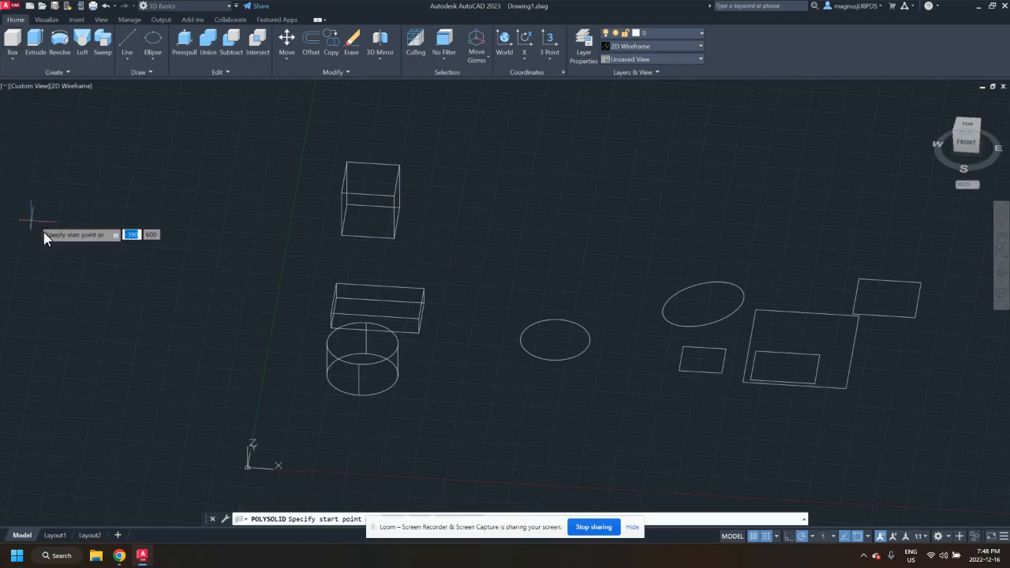
scroll(194, 239, up, 3)
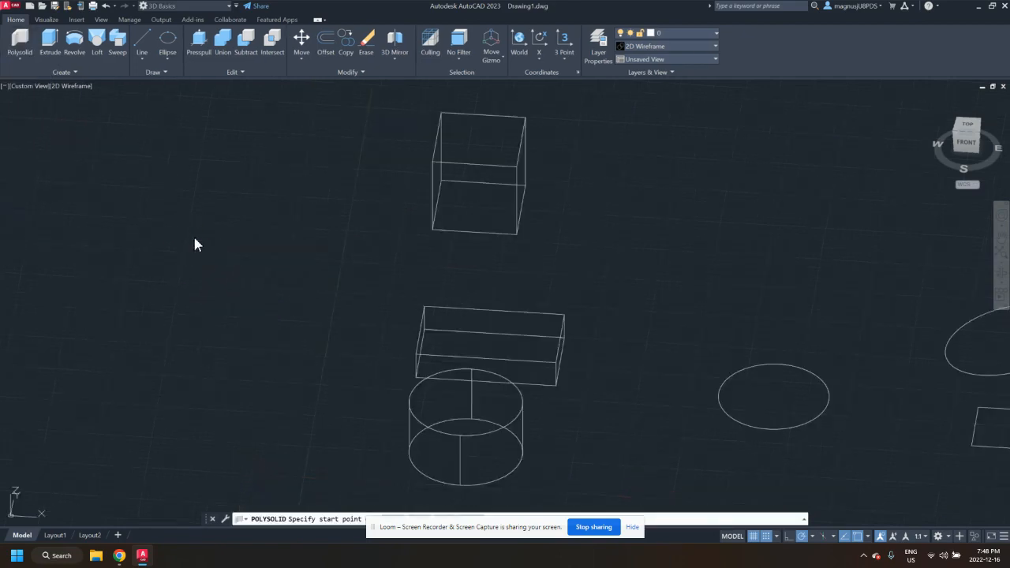
click(197, 241)
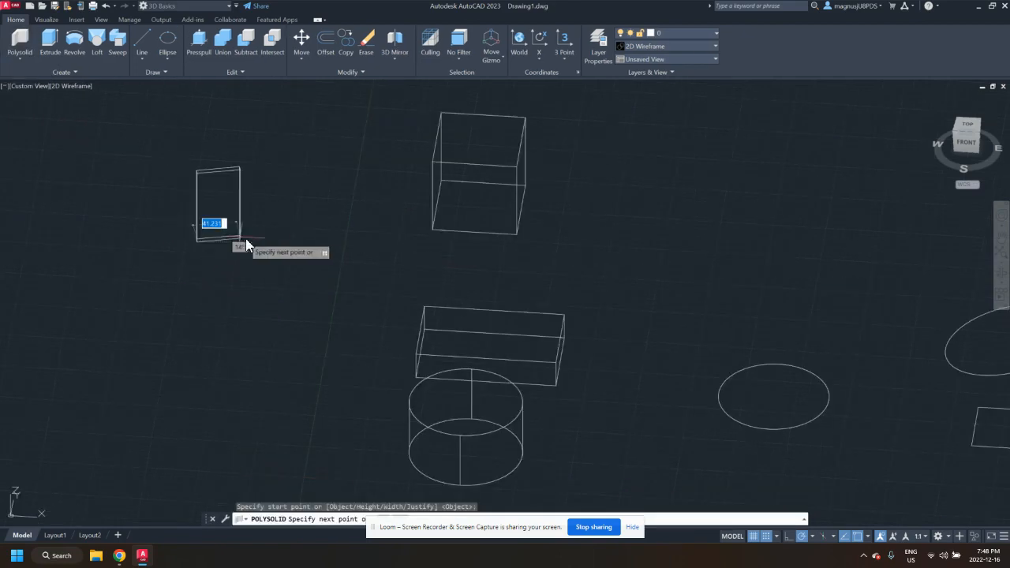
click(292, 246)
click(280, 317)
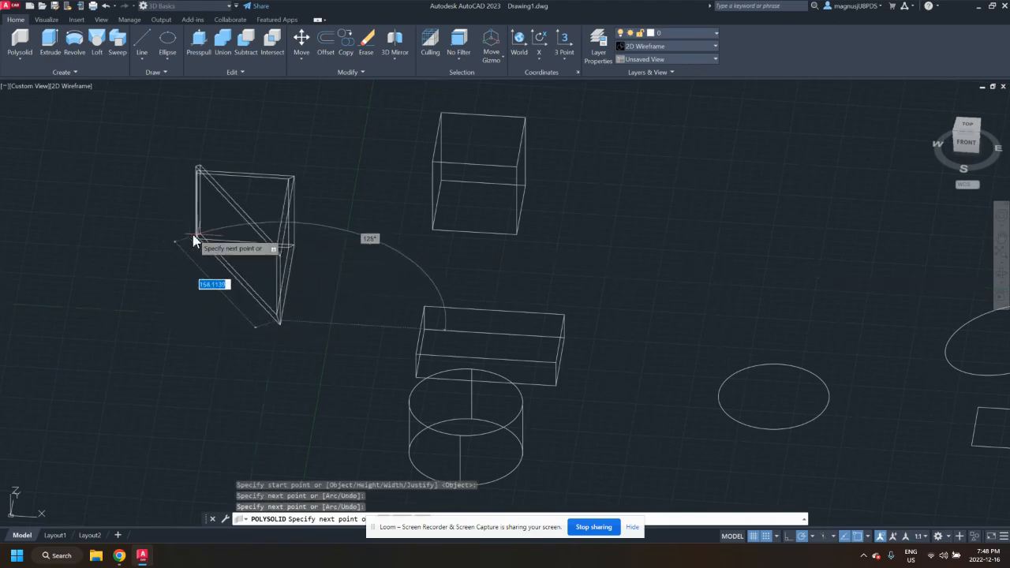
click(194, 316)
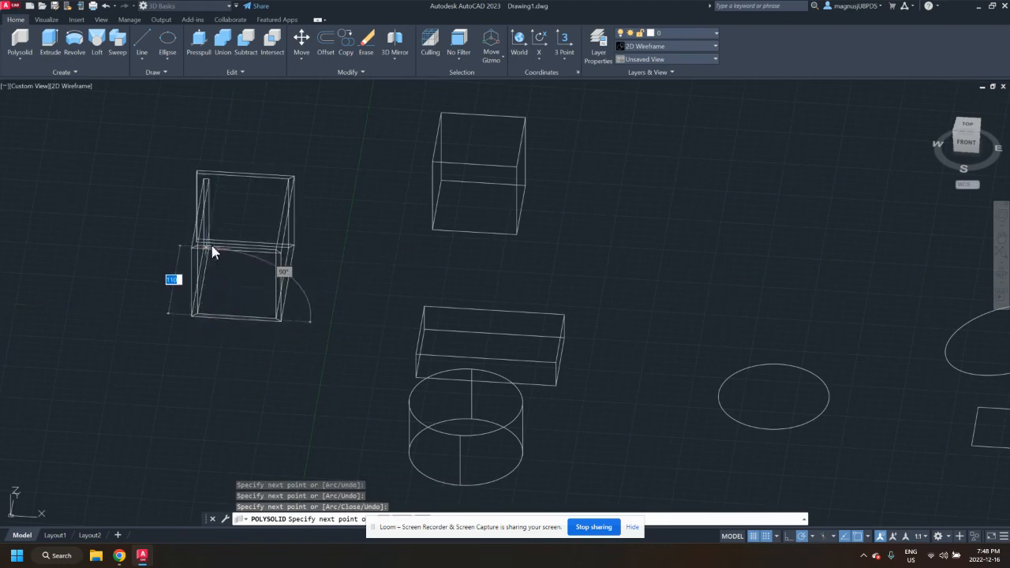
click(214, 252)
key(Escape)
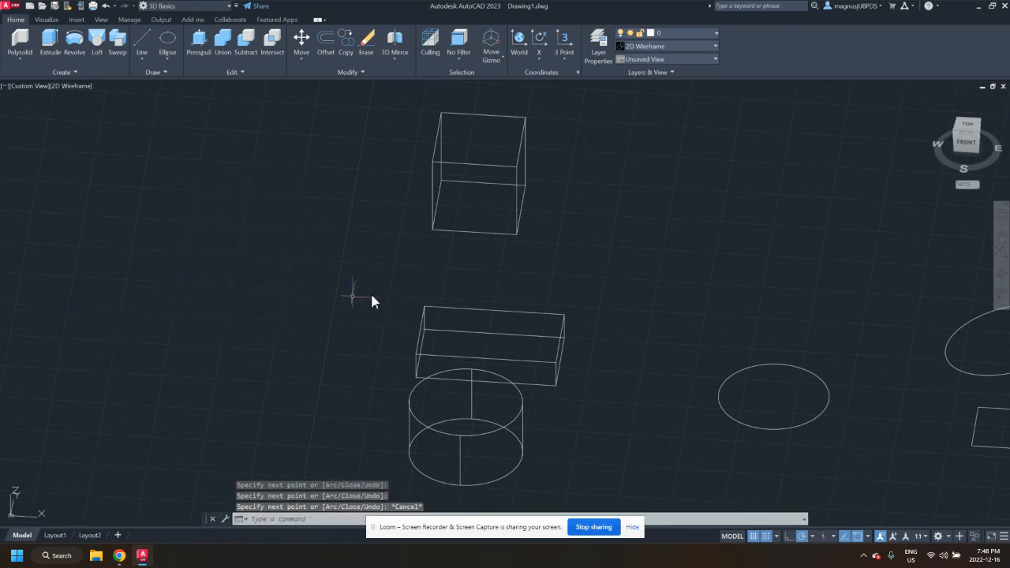
Revolve the standalone circle 90 degrees about a freehand axis beside it, on the side facing the cylinder.
middle_drag(677, 318, 489, 292)
scroll(591, 229, down, 3)
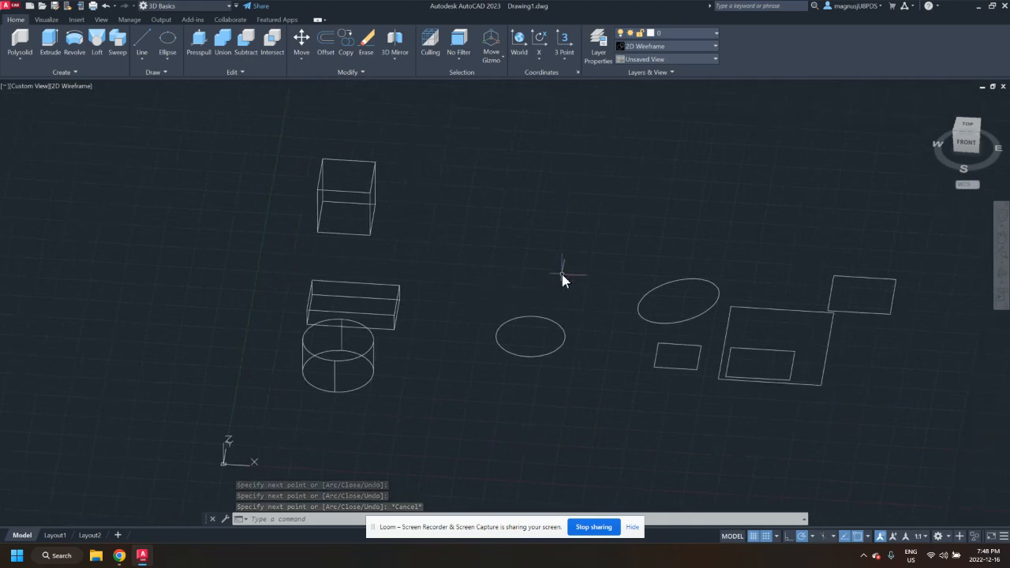
scroll(555, 260, up, 3)
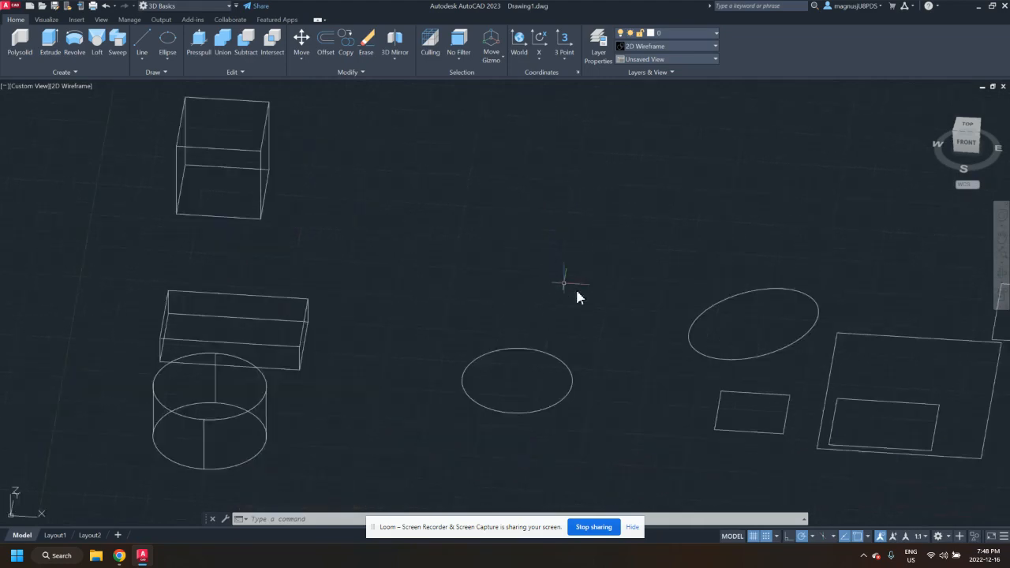
middle_drag(569, 294, 483, 281)
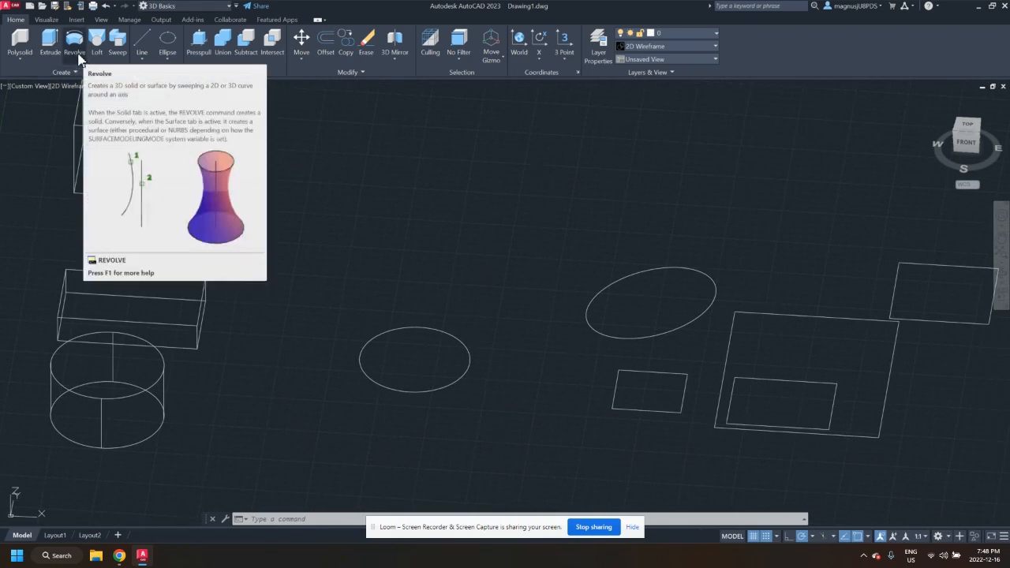
click(78, 47)
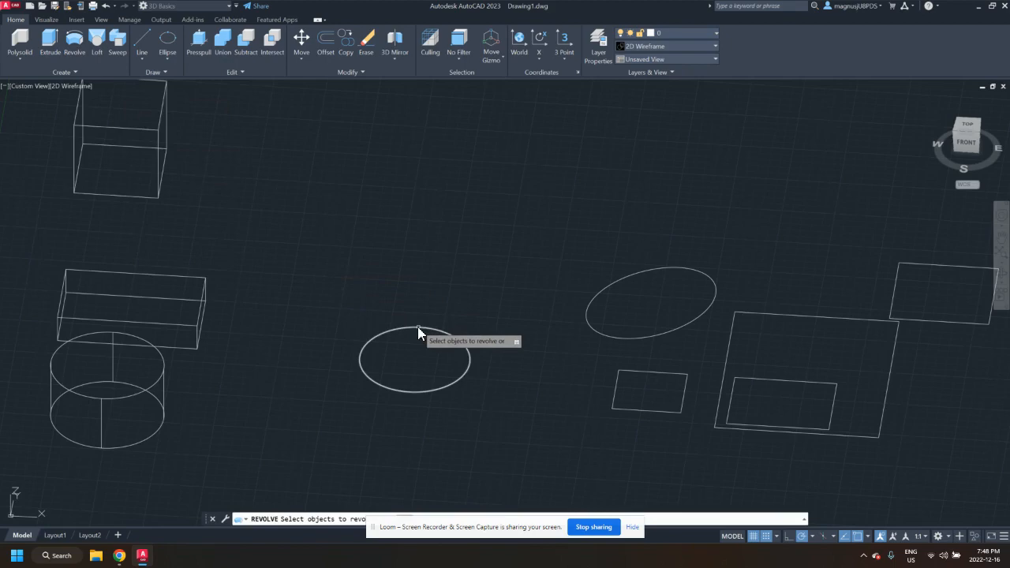
key(Return)
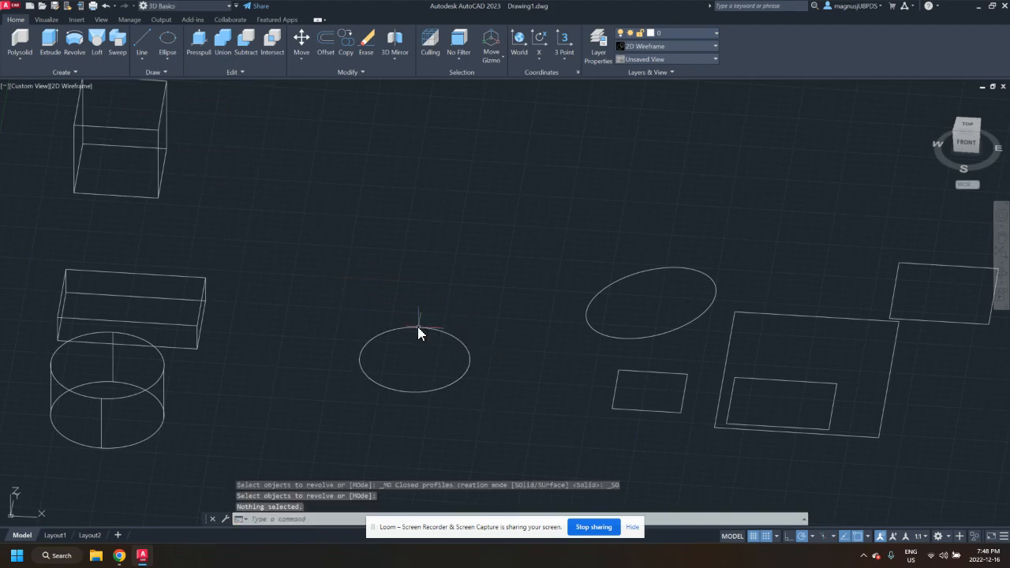
click(75, 43)
click(464, 350)
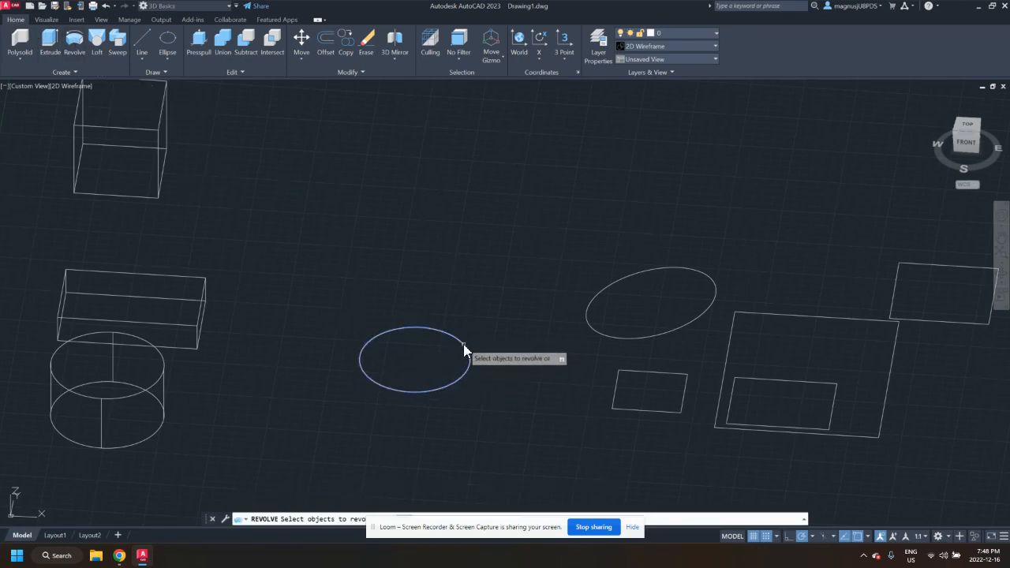
key(Return)
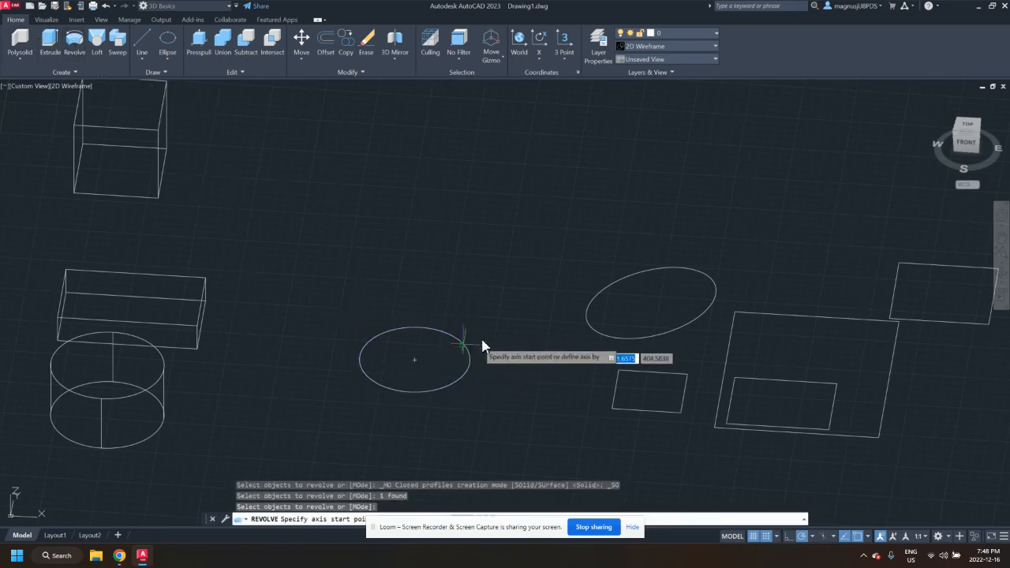
click(352, 304)
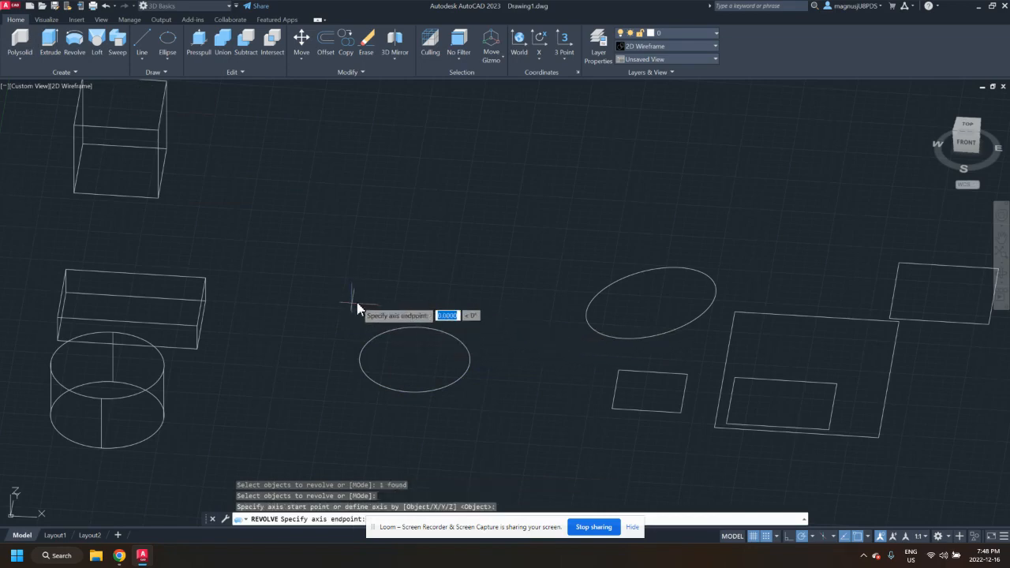
click(337, 405)
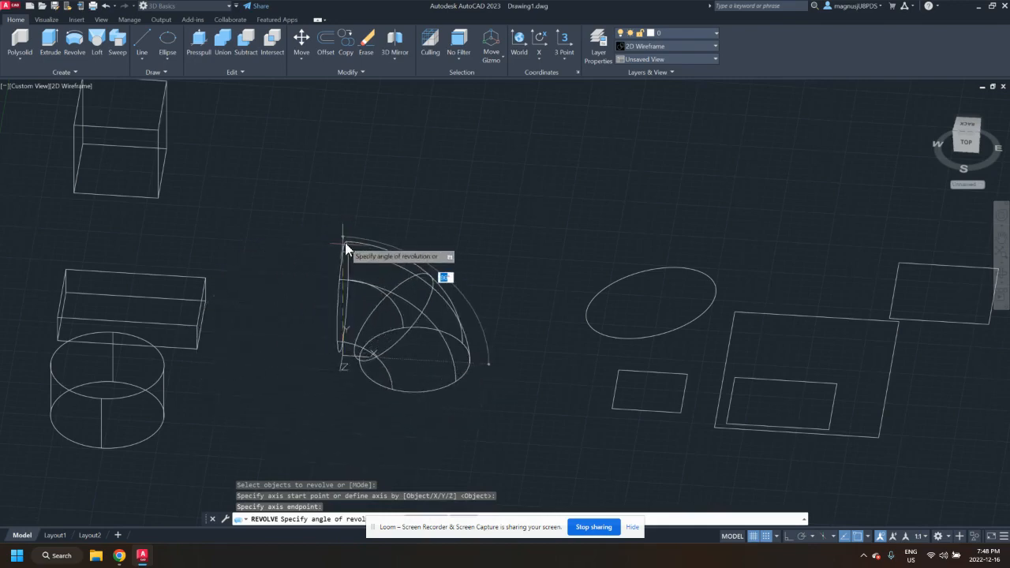
text(90)
key(Return)
key(Escape)
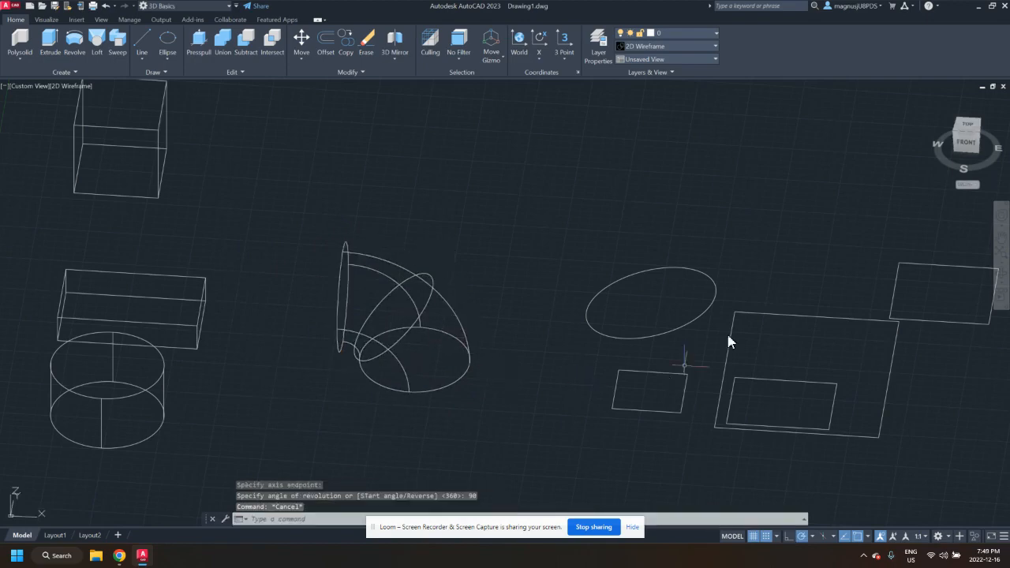
Loft a solid from the small standalone rectangle up to the circle above it, using cross sections only.
click(986, 277)
drag(575, 308, 581, 359)
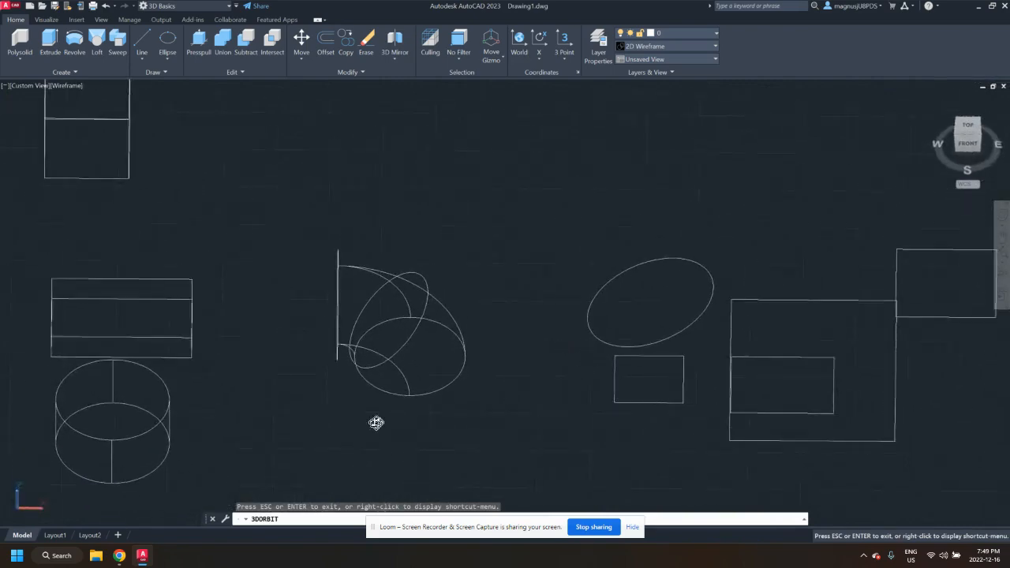
key(Escape)
mouse_move(614, 349)
middle_down()
mouse_move(495, 308)
mouse_move(354, 289)
mouse_move(359, 277)
middle_up()
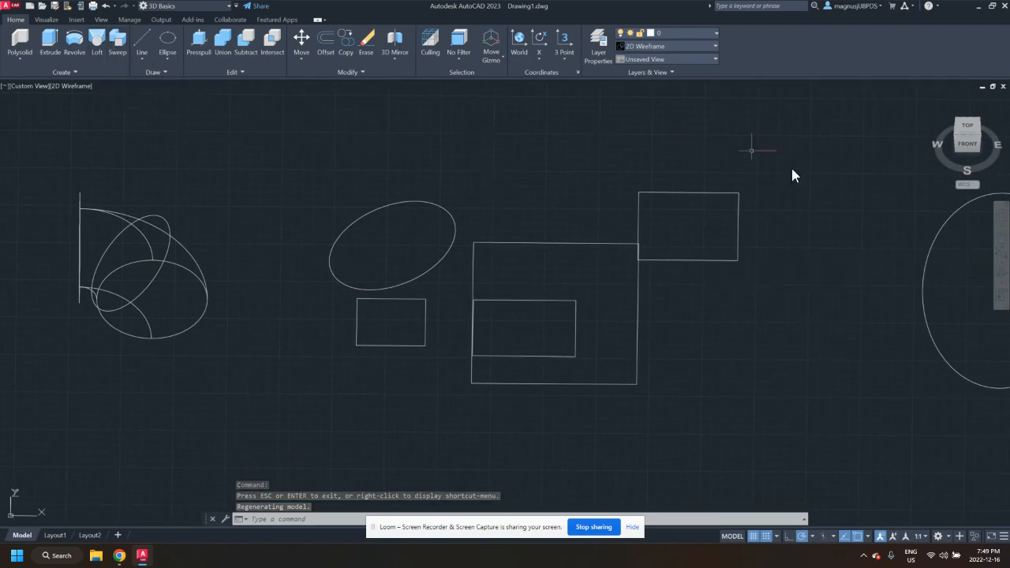
click(996, 271)
drag(672, 266, 660, 310)
middle_drag(660, 306, 659, 305)
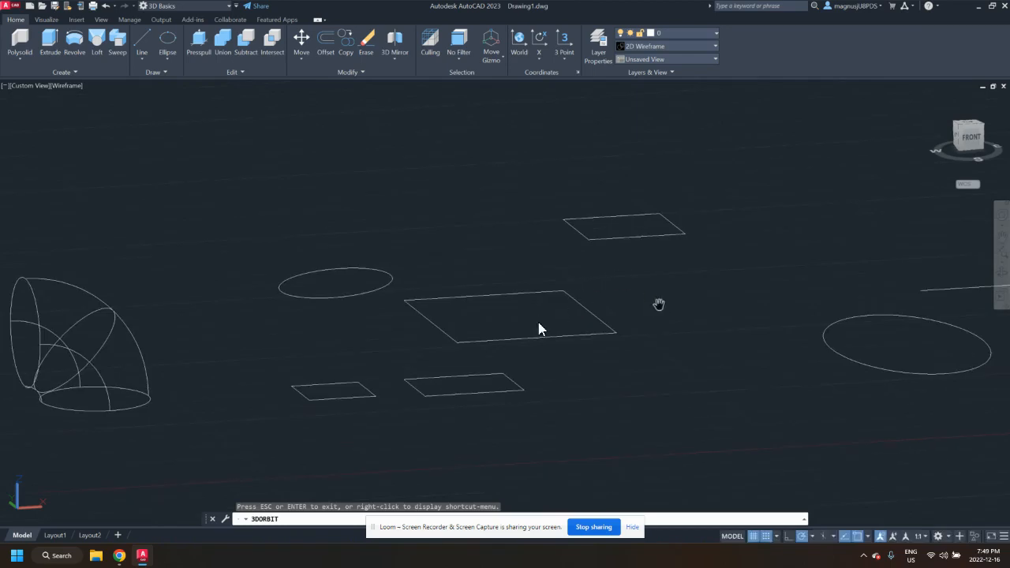
key(Escape)
click(102, 40)
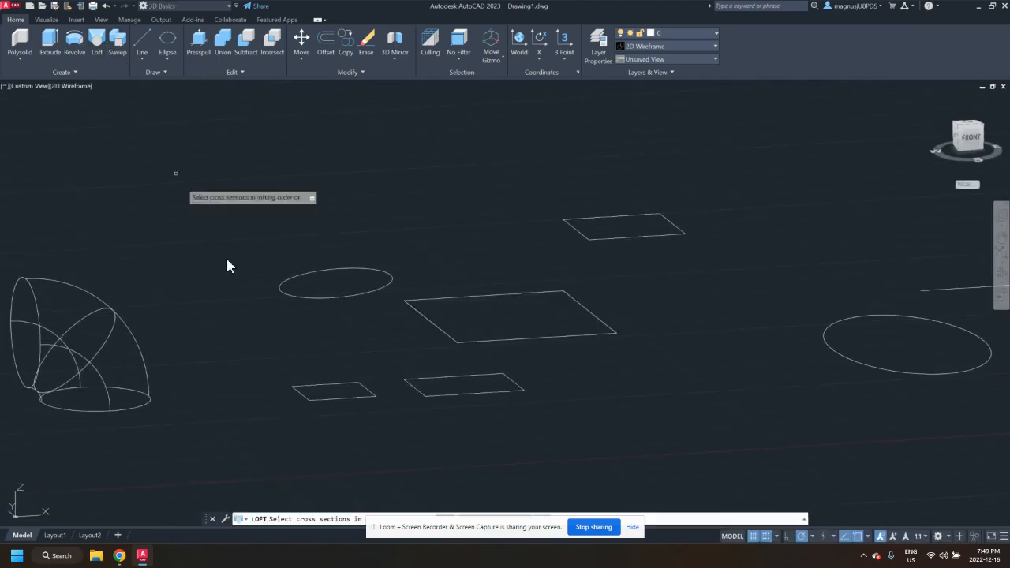
click(327, 398)
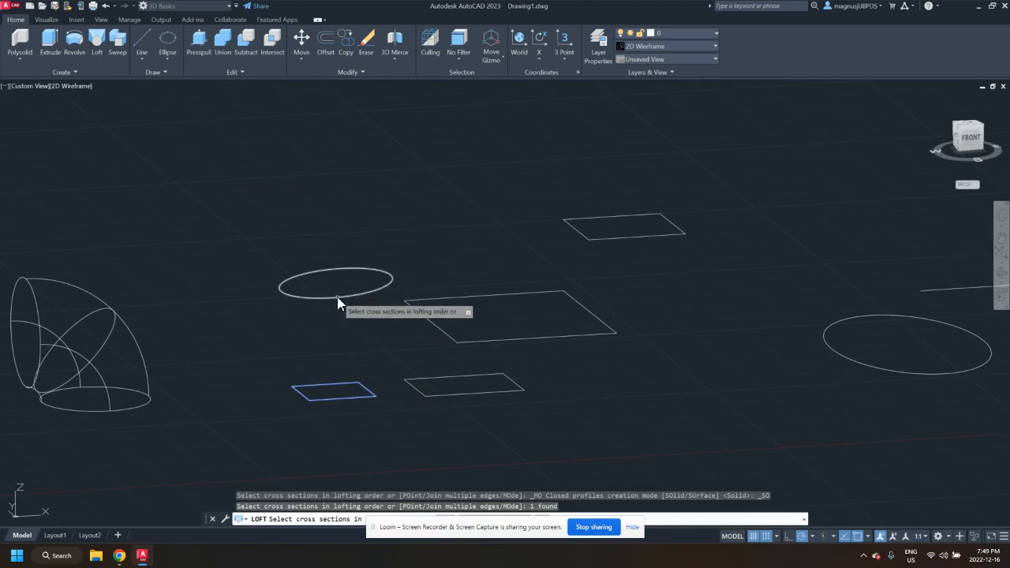
click(337, 296)
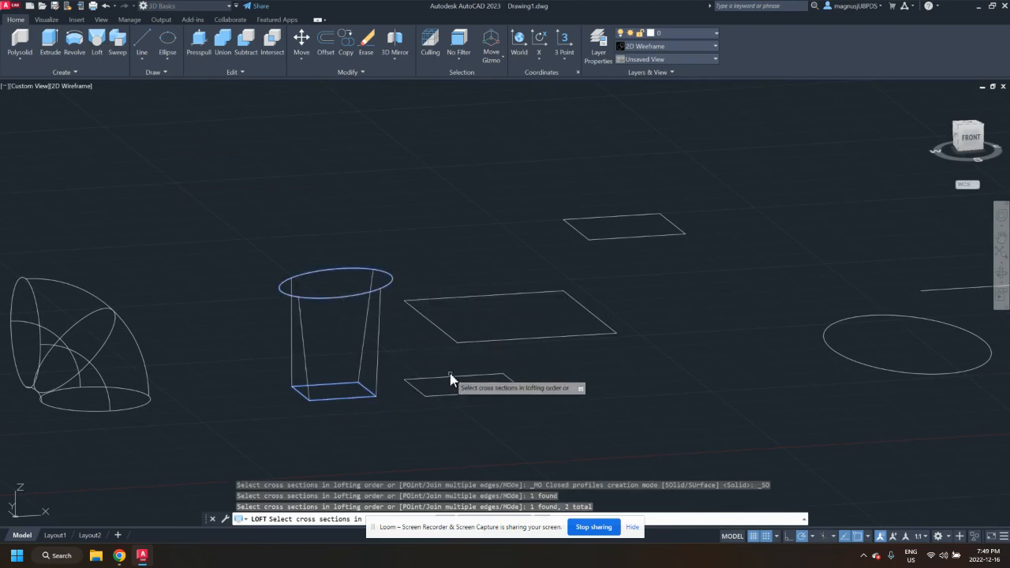
key(Return)
click(473, 428)
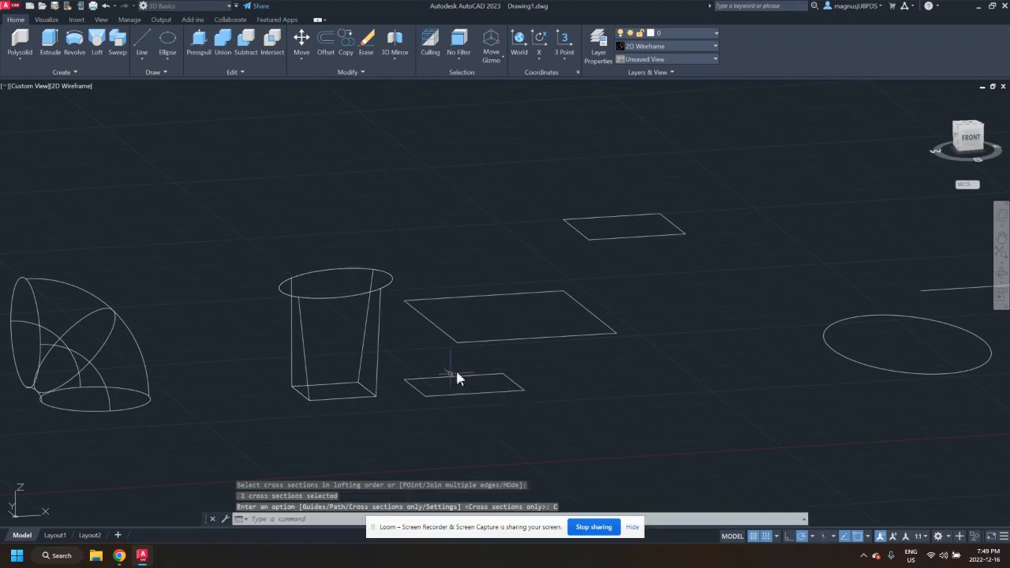
Loft a solid through the three remaining rectangles in order from lowest to highest, using cross sections only.
click(1002, 274)
drag(488, 272, 490, 322)
drag(621, 284, 639, 305)
key(Escape)
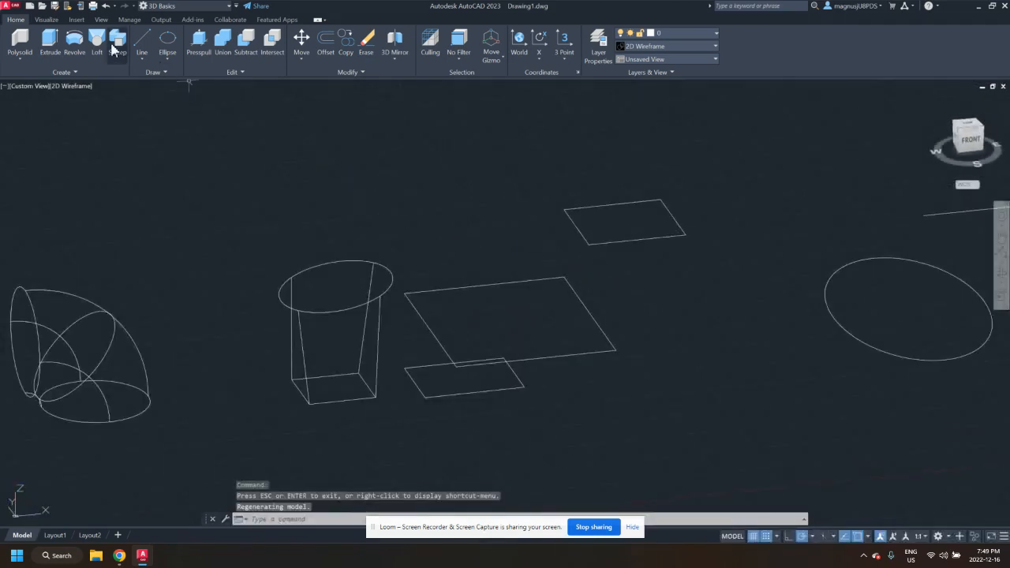
click(97, 44)
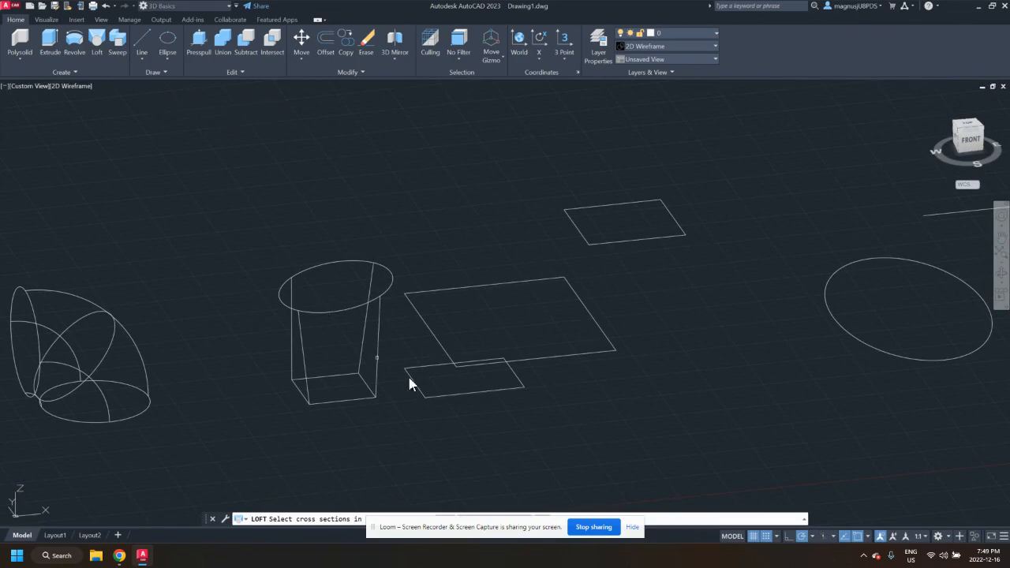
click(450, 397)
click(574, 353)
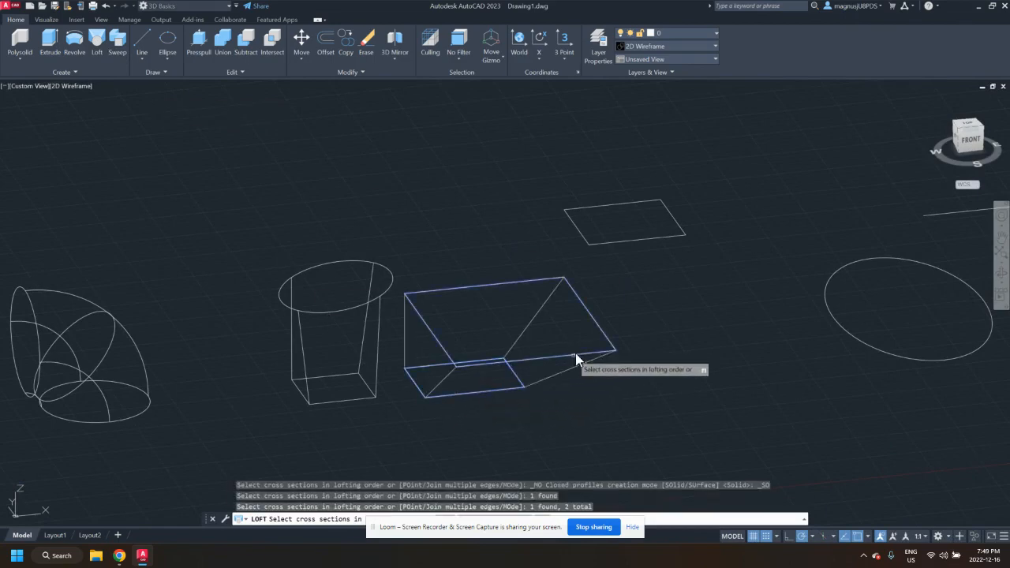
click(628, 241)
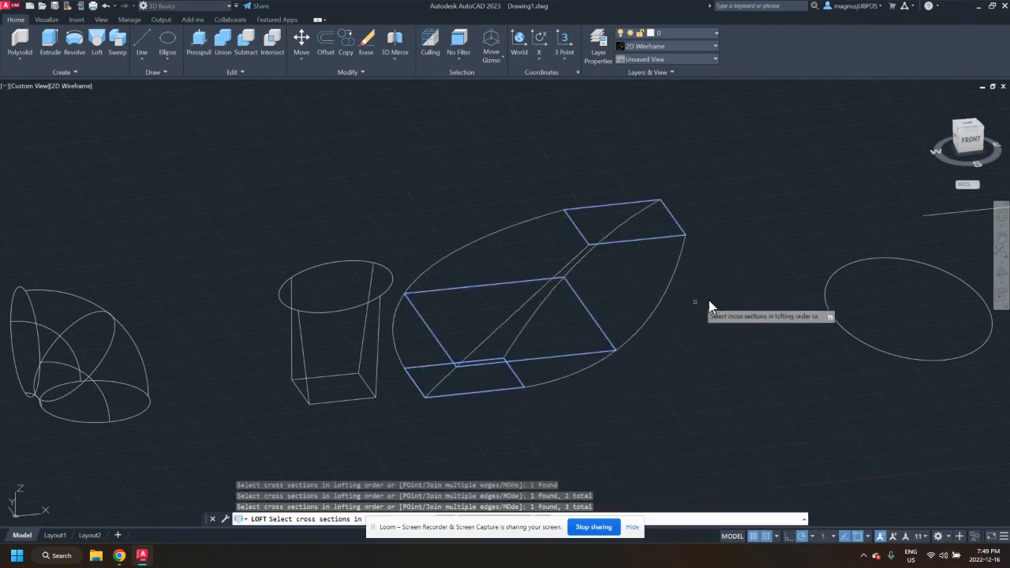
click(1001, 275)
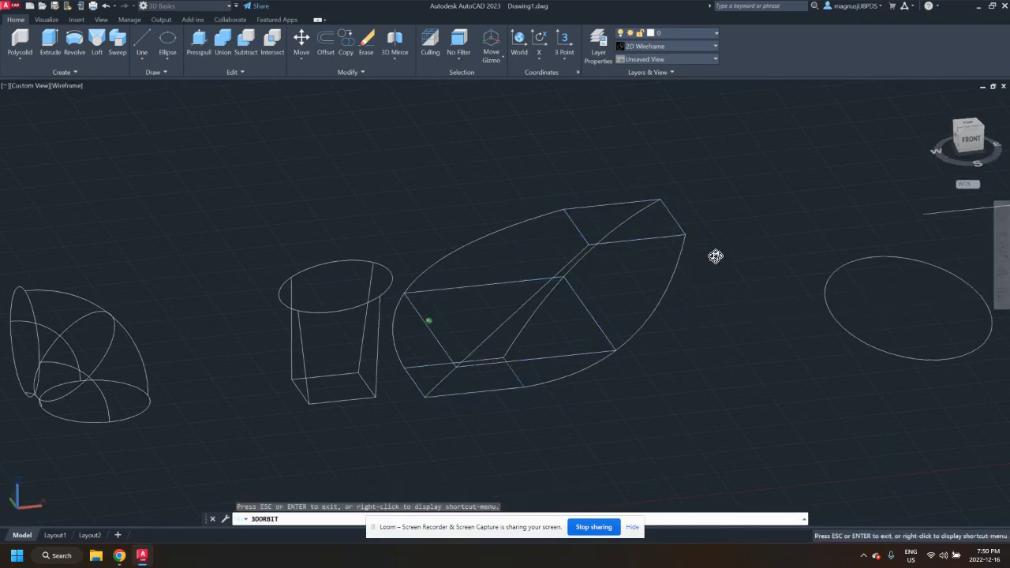
mouse_move(716, 256)
mouse_down()
mouse_move(702, 307)
mouse_move(648, 343)
mouse_move(650, 365)
mouse_move(666, 305)
mouse_move(740, 252)
mouse_move(652, 223)
mouse_move(523, 218)
mouse_move(703, 245)
mouse_up()
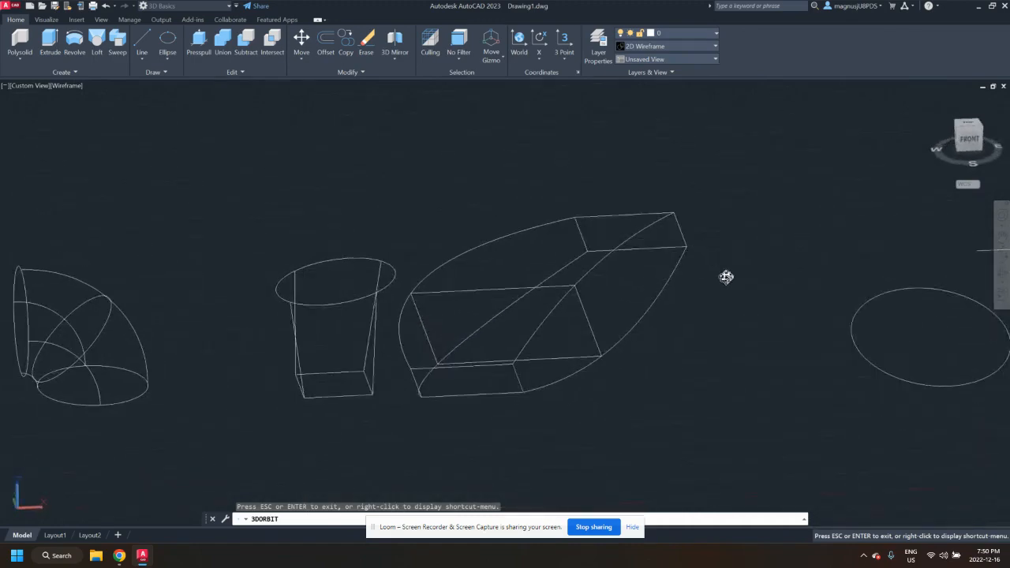
key(Return)
key(Return)
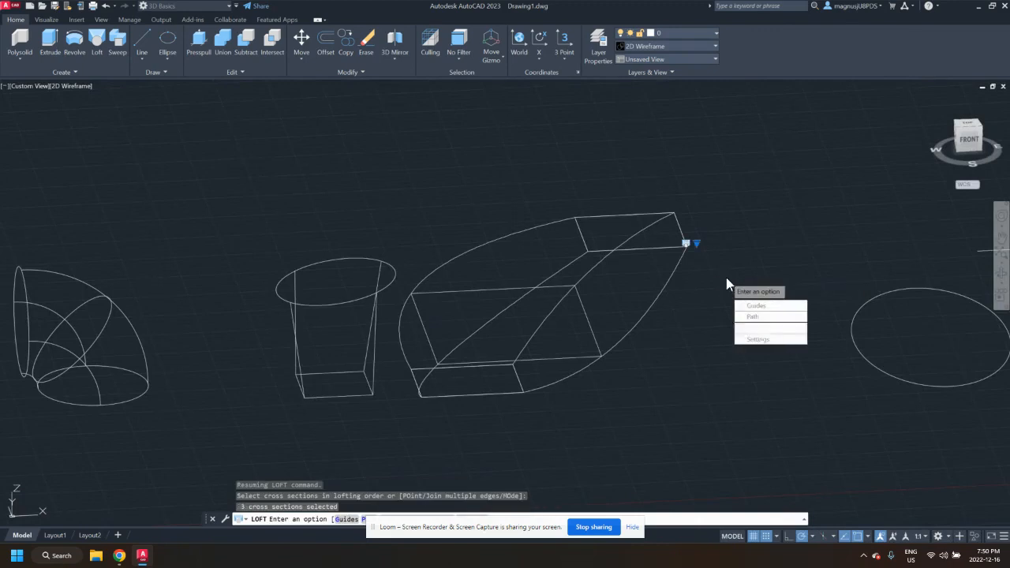
key(Return)
Sweep the circle beside the three-segment open polyline along that polyline to form a solid.
mouse_move(864, 273)
shift+middle_down()
mouse_move(823, 221)
mouse_move(818, 256)
mouse_move(879, 280)
mouse_move(818, 273)
mouse_move(802, 287)
mouse_move(863, 287)
mouse_move(554, 230)
shift+middle_up()
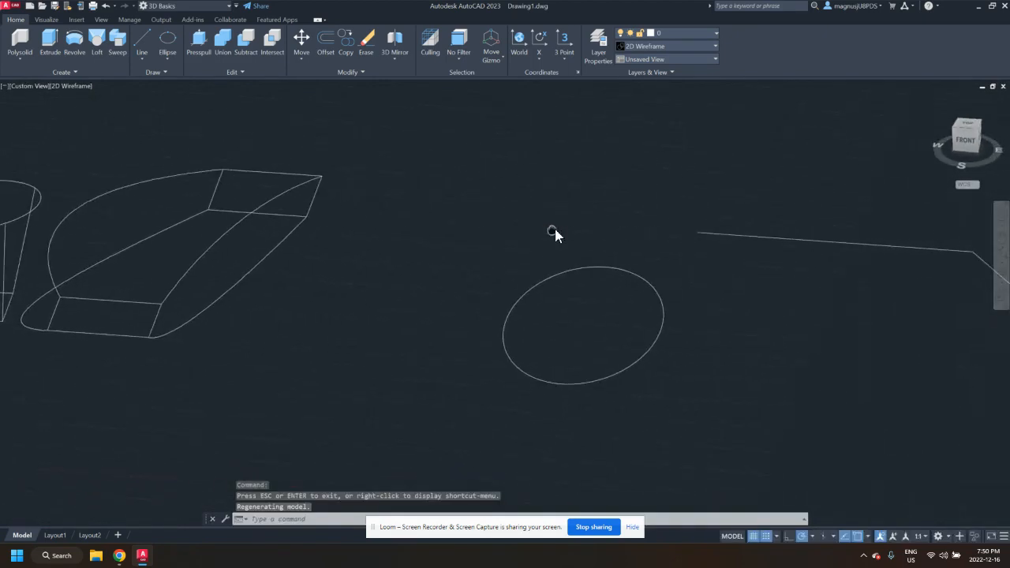
scroll(581, 232, down, 2)
mouse_move(619, 243)
middle_down()
mouse_move(477, 239)
mouse_move(449, 225)
mouse_move(467, 260)
mouse_move(482, 261)
middle_up()
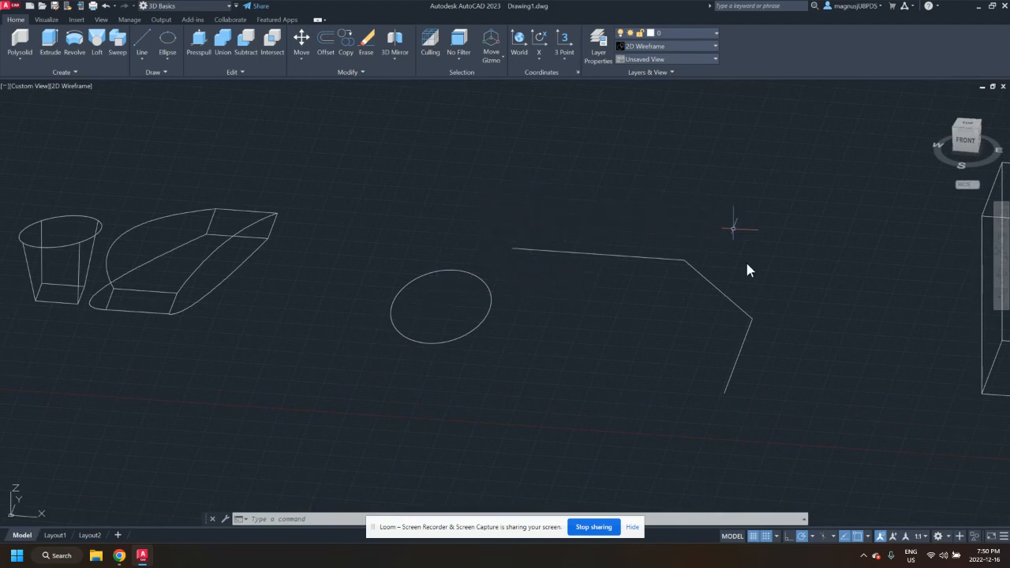
middle_drag(512, 176, 478, 182)
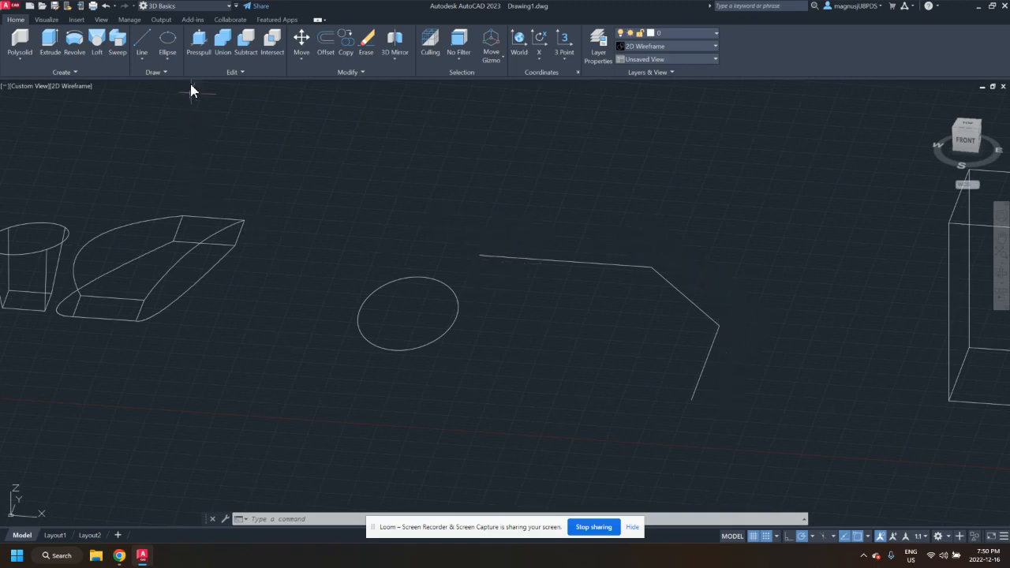
click(117, 45)
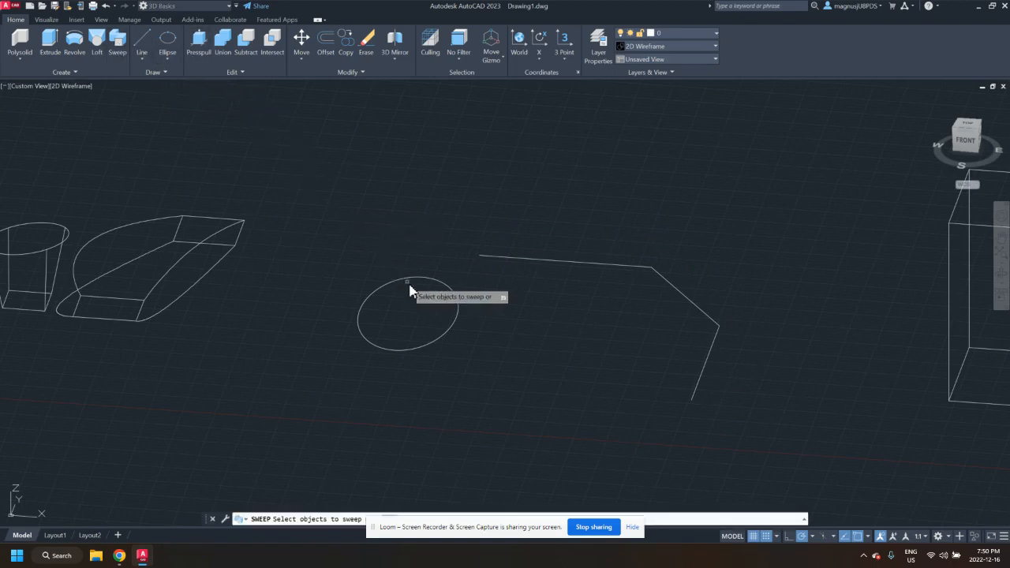
click(456, 318)
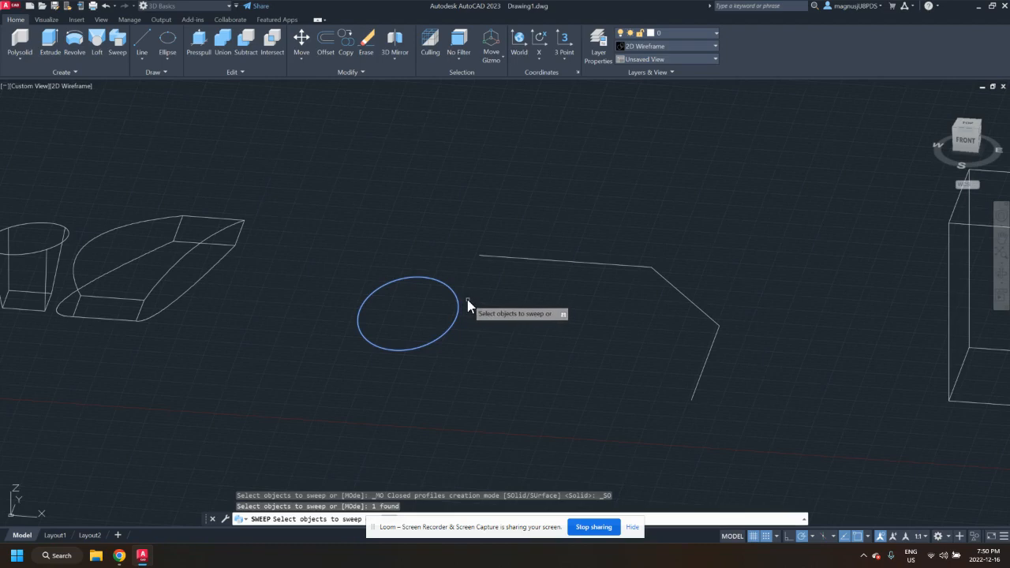
key(Return)
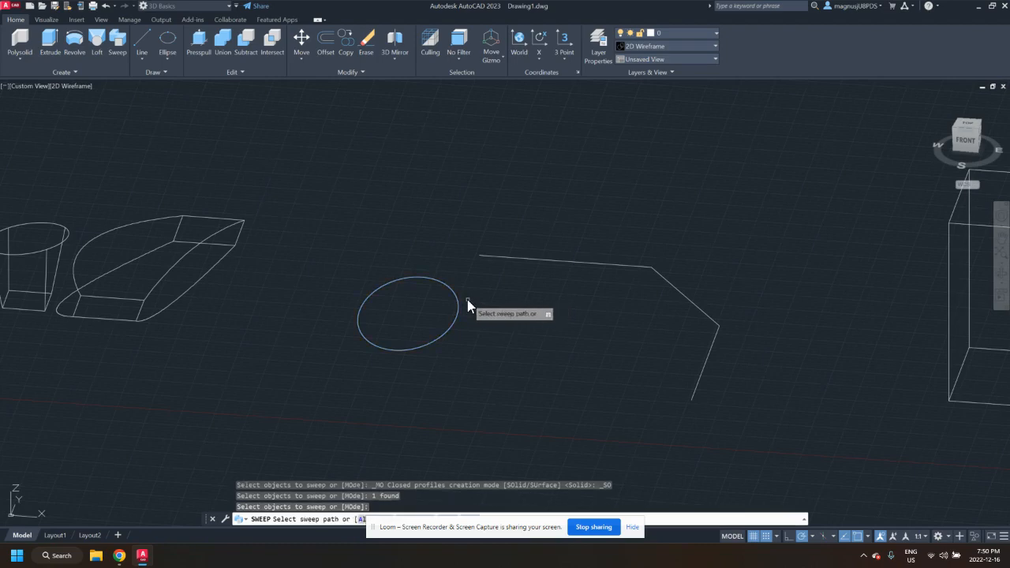
click(518, 260)
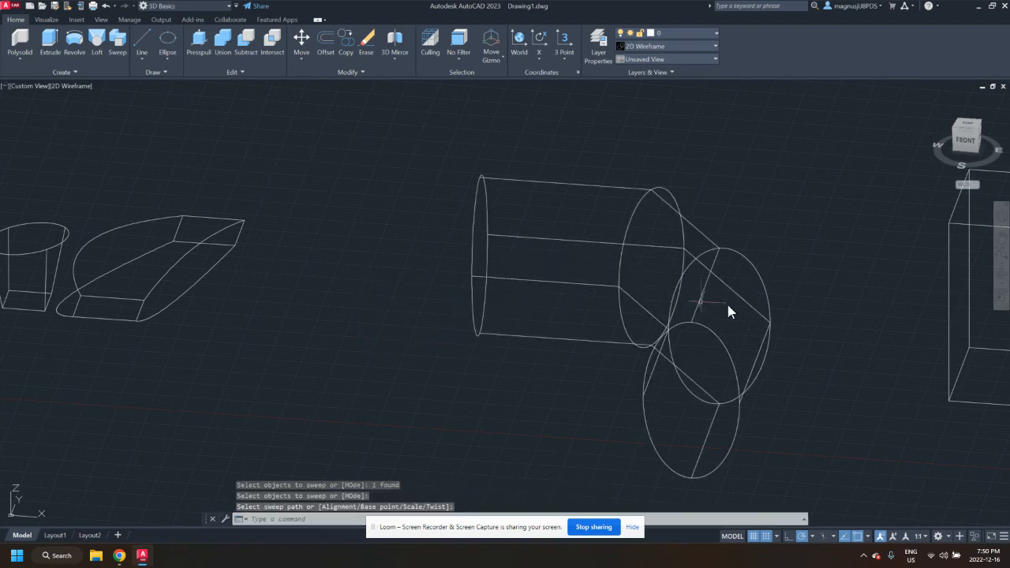
Presspull the front face of the standalone box outward by a freehand distance.
click(1001, 278)
drag(931, 272, 621, 287)
key(Escape)
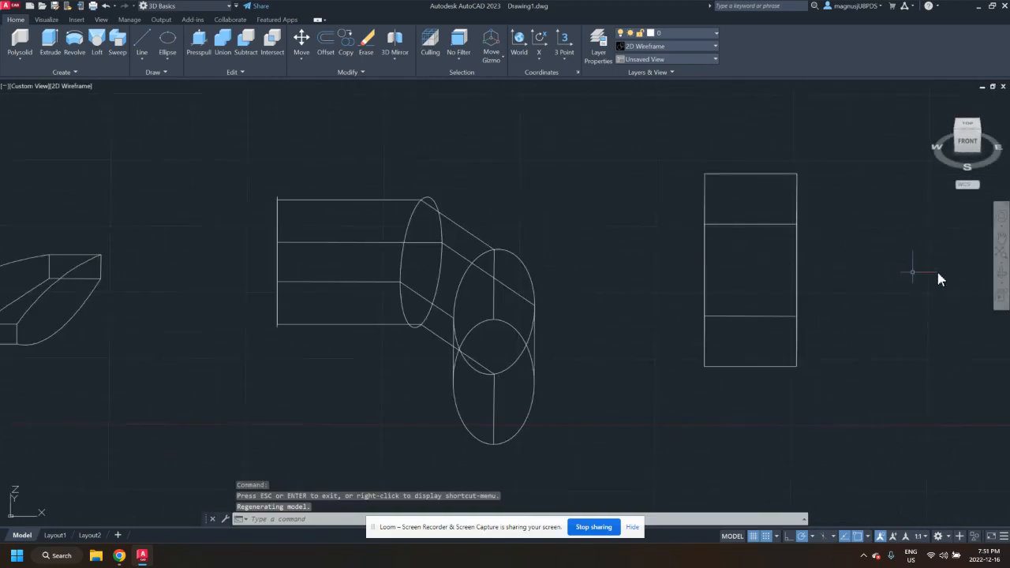
click(1001, 274)
drag(859, 248, 647, 214)
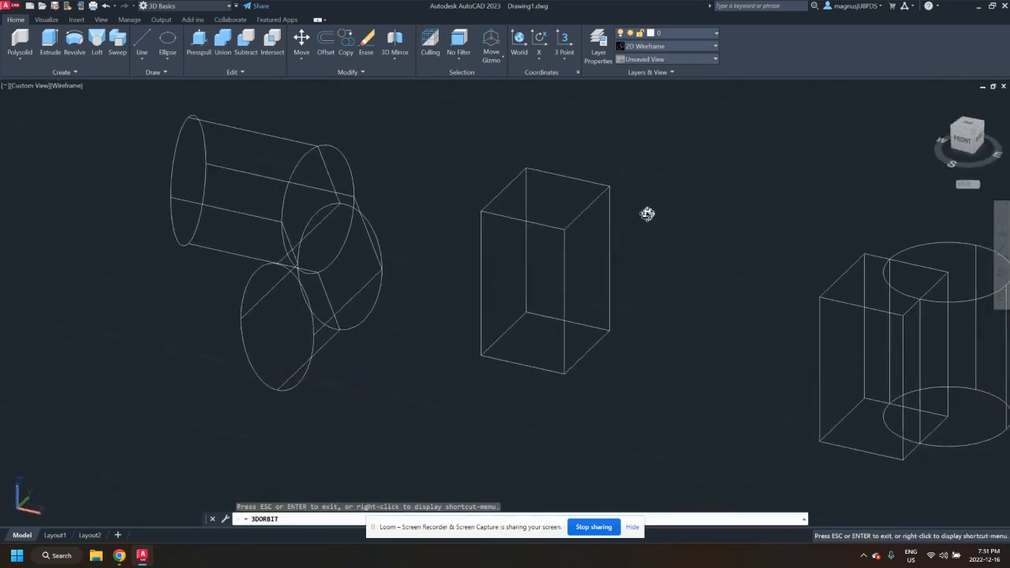
key(Escape)
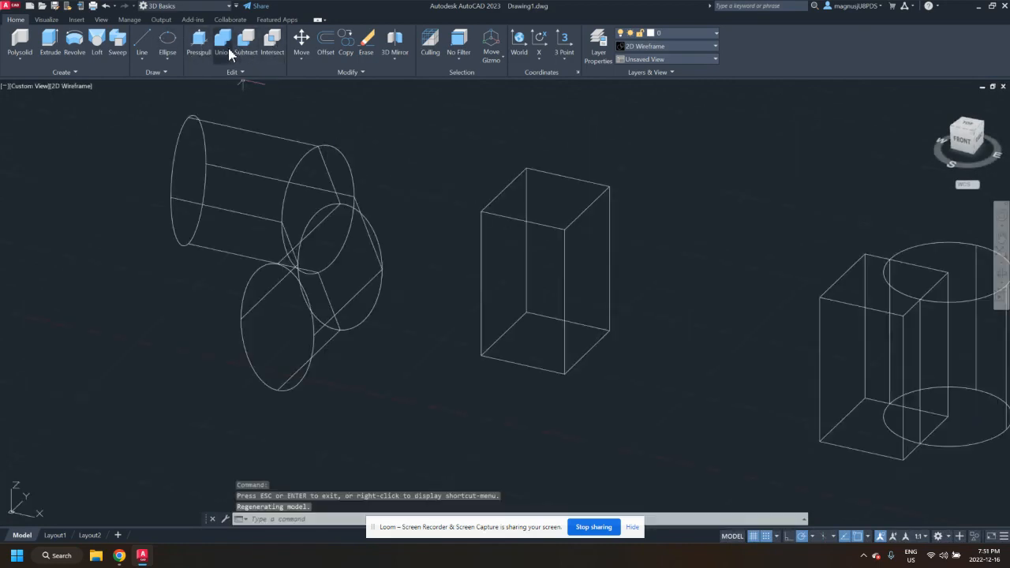
middle_drag(447, 218, 418, 227)
click(199, 44)
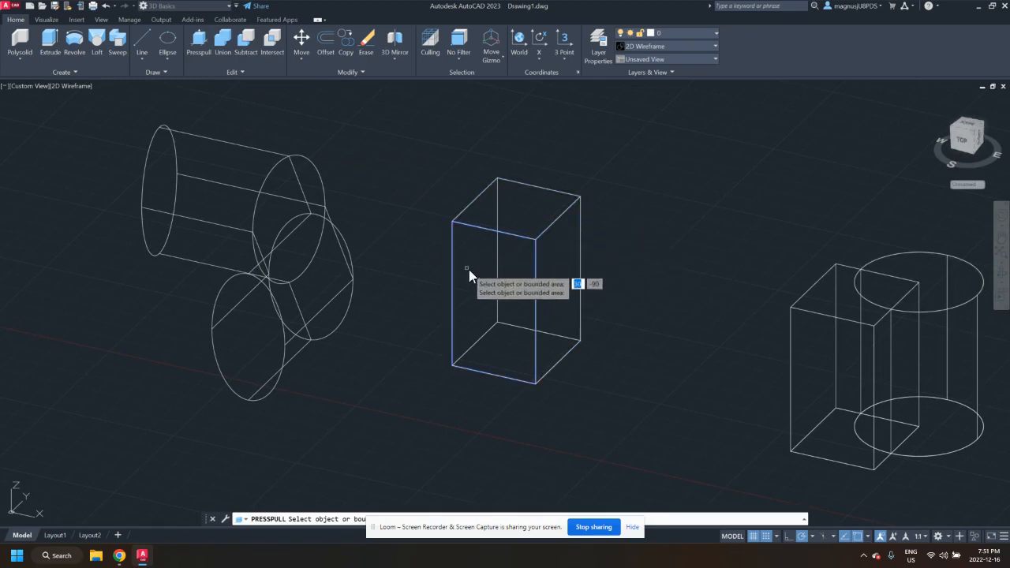
click(495, 308)
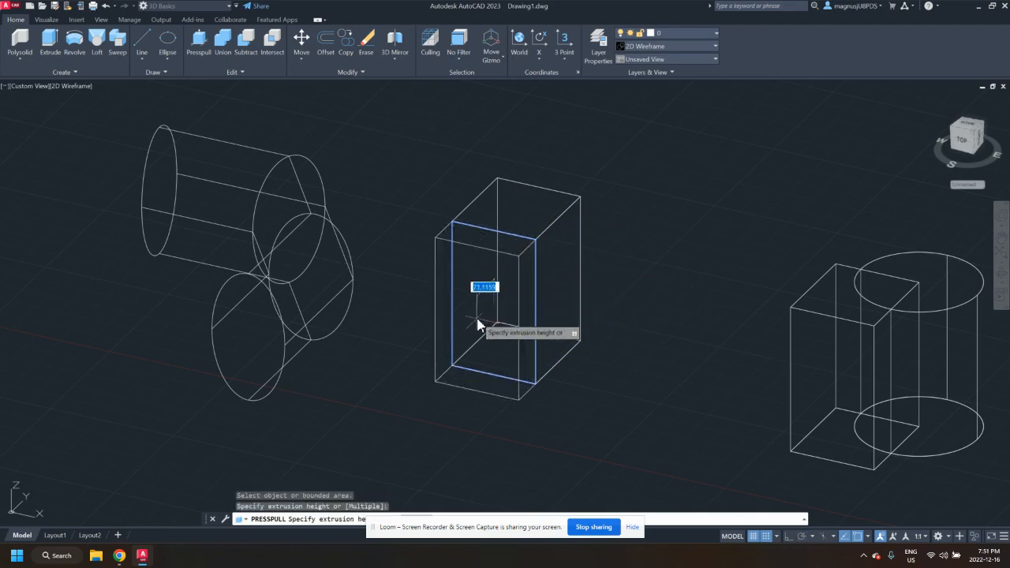
click(451, 332)
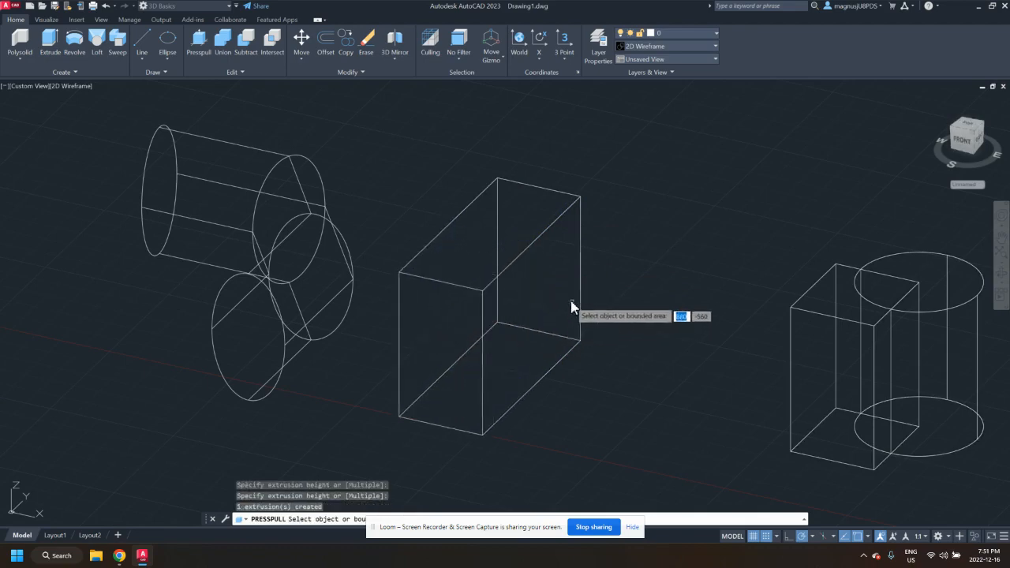
Presspull the box's top face upward and its side face outward toward the overlapping box and cylinder, both by freehand distances.
click(539, 223)
click(540, 169)
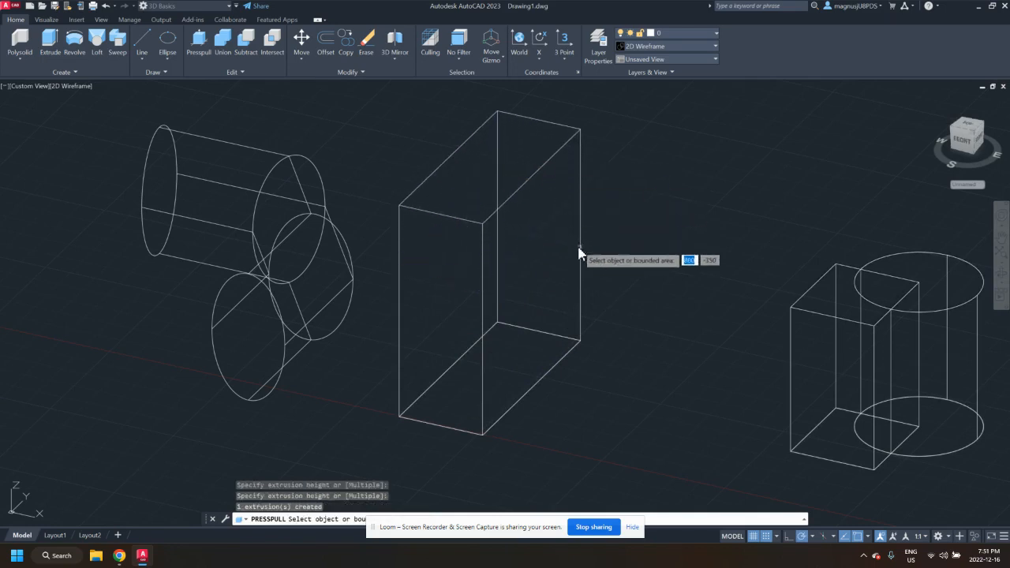
click(578, 317)
click(628, 324)
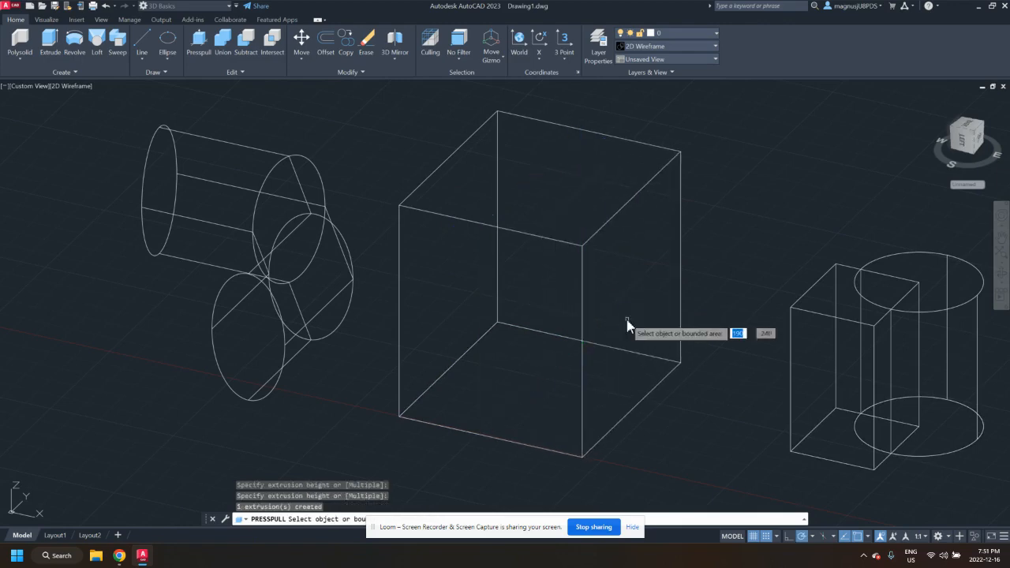
click(576, 330)
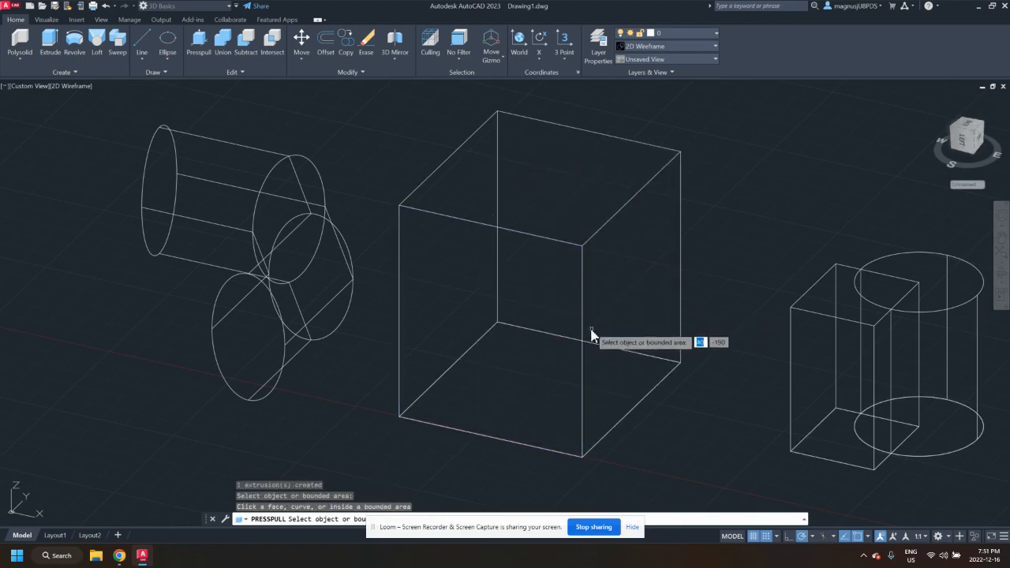
key(Return)
Presspull the front face of the enlarged box inward by a freehand distance to make the box thinner.
scroll(609, 312, down, 3)
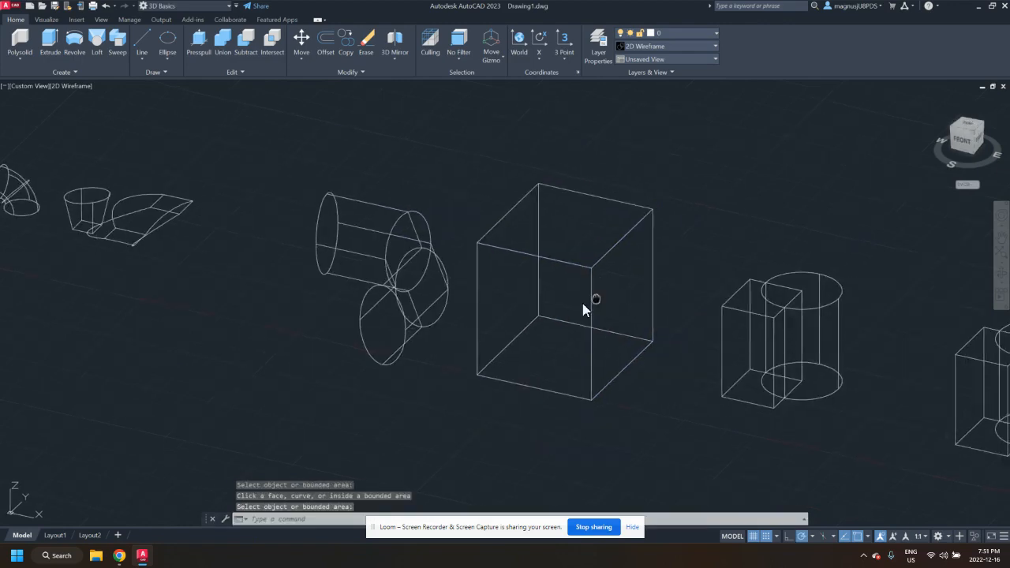
scroll(584, 310, up, 3)
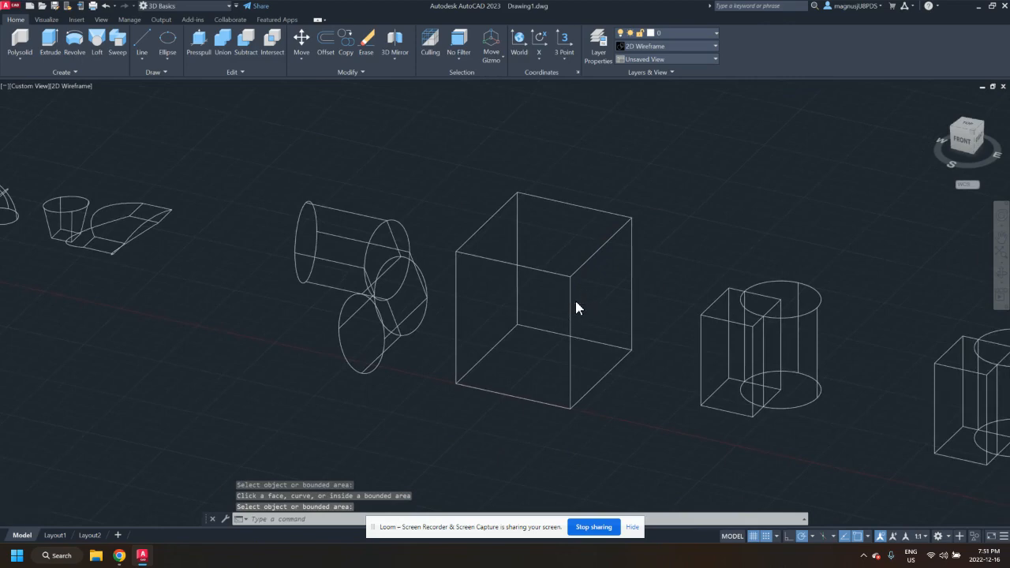
click(207, 47)
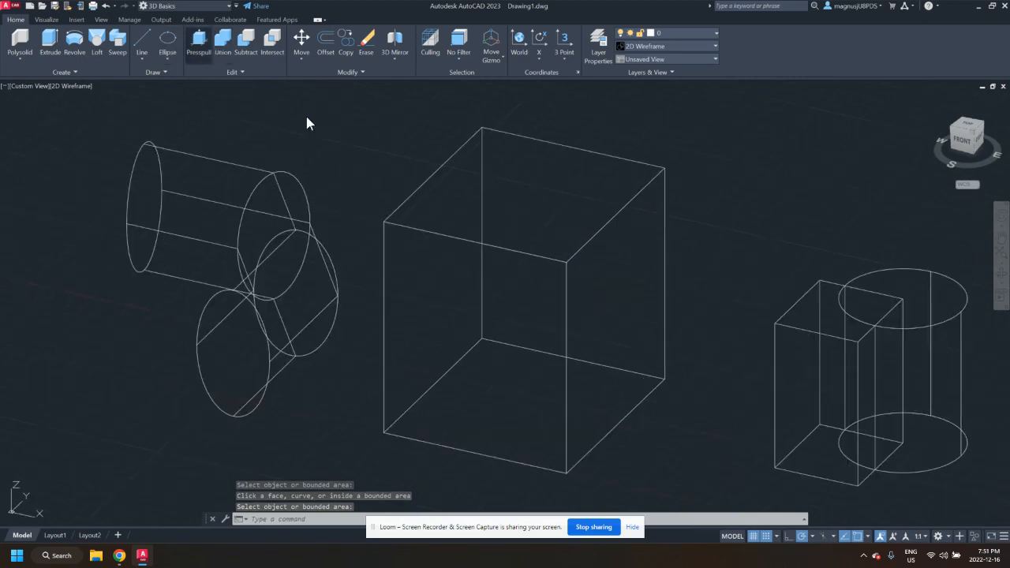
click(518, 271)
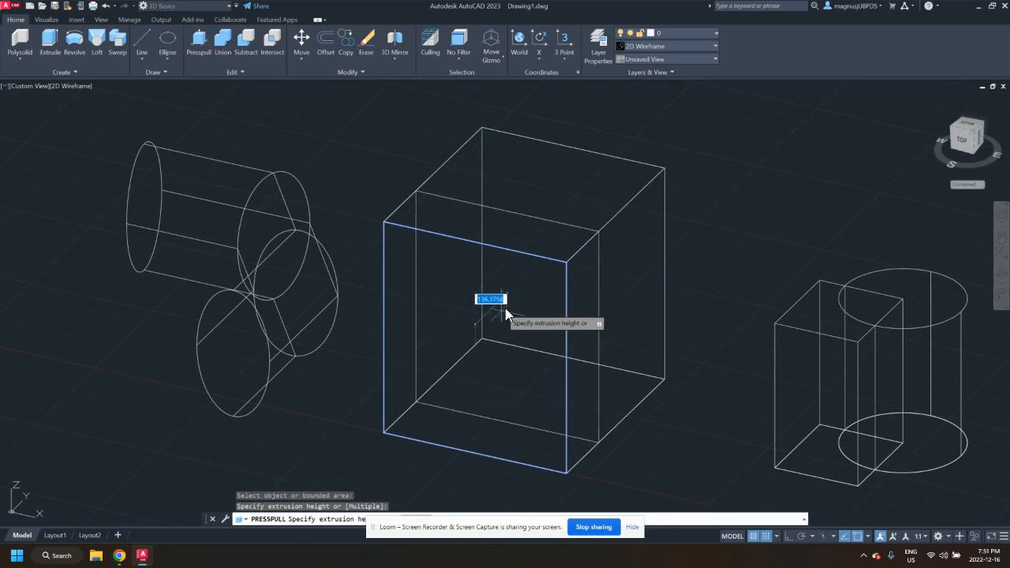
click(529, 285)
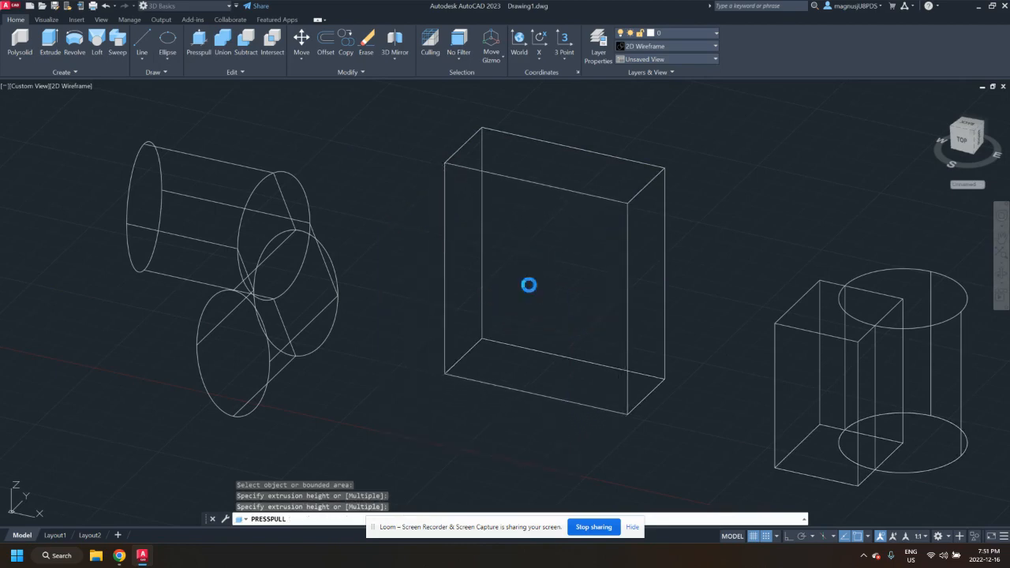
Presspull the top face of the thinned standalone box downward by a freehand distance to lower the box.
click(621, 196)
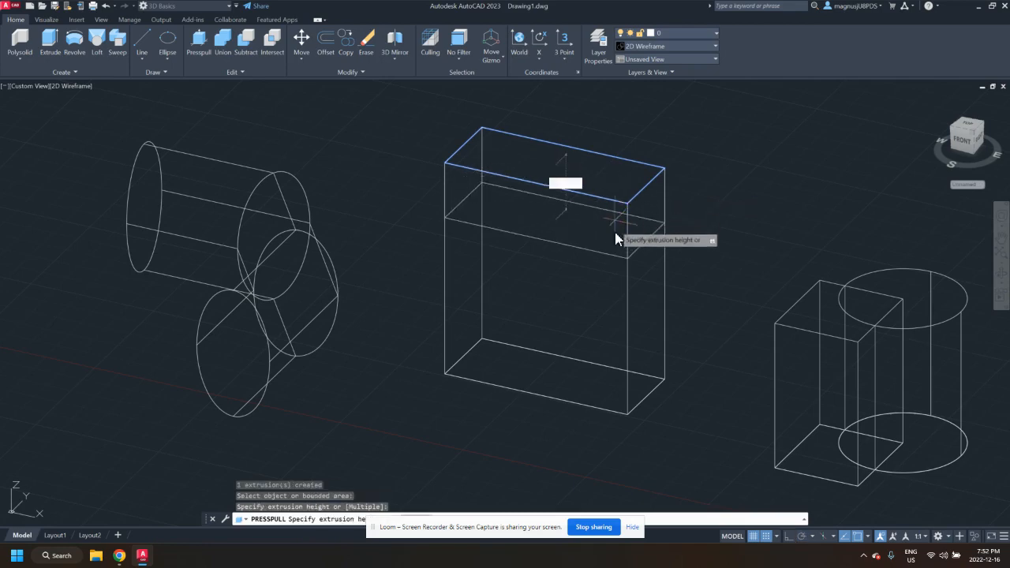
click(621, 288)
middle_drag(659, 285, 513, 270)
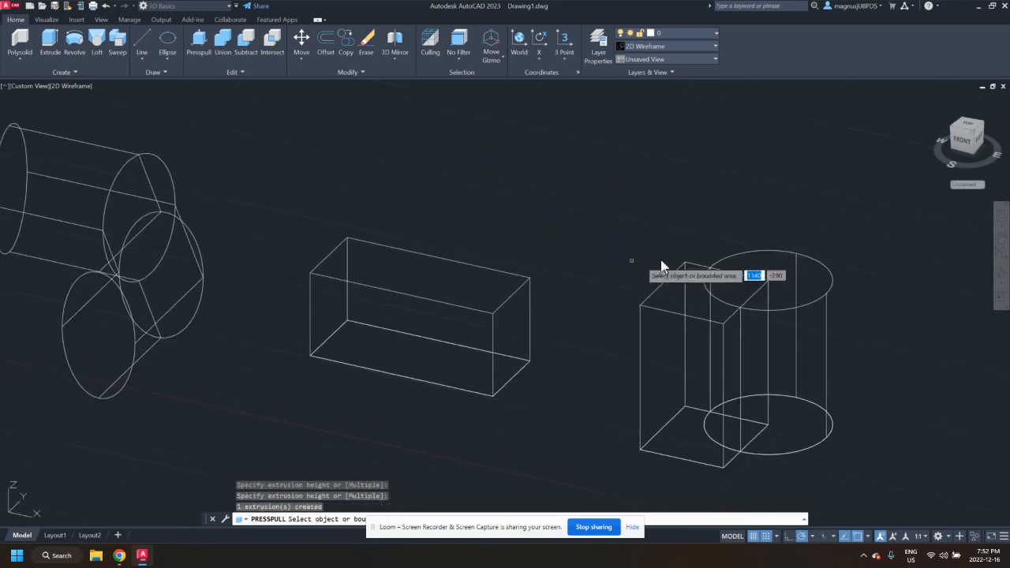
middle_drag(662, 266, 605, 260)
key(Escape)
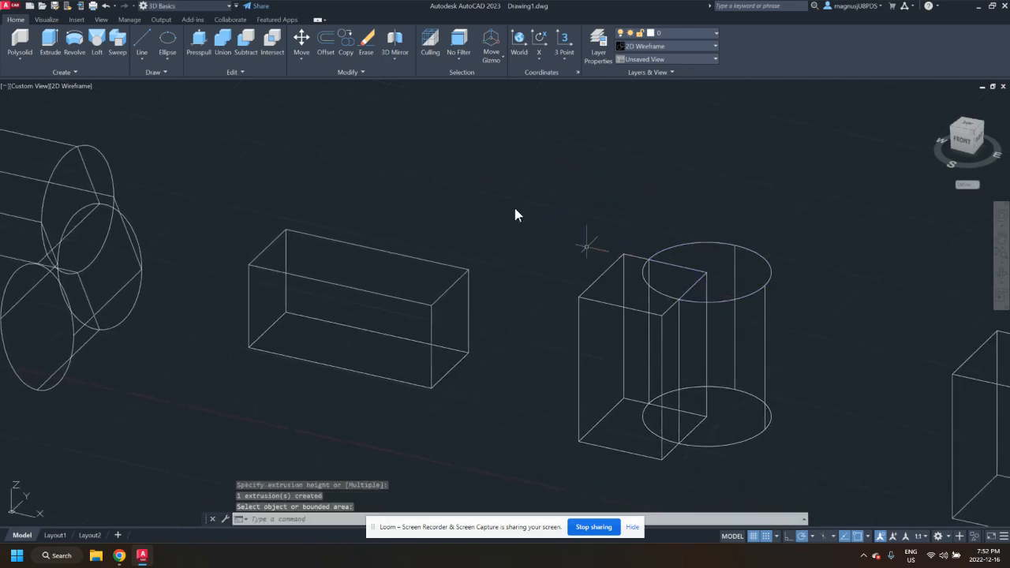
Union the overlapping box and cylinder beside the standalone box into one solid.
click(1000, 270)
drag(900, 226, 930, 306)
drag(740, 312, 615, 234)
key(Escape)
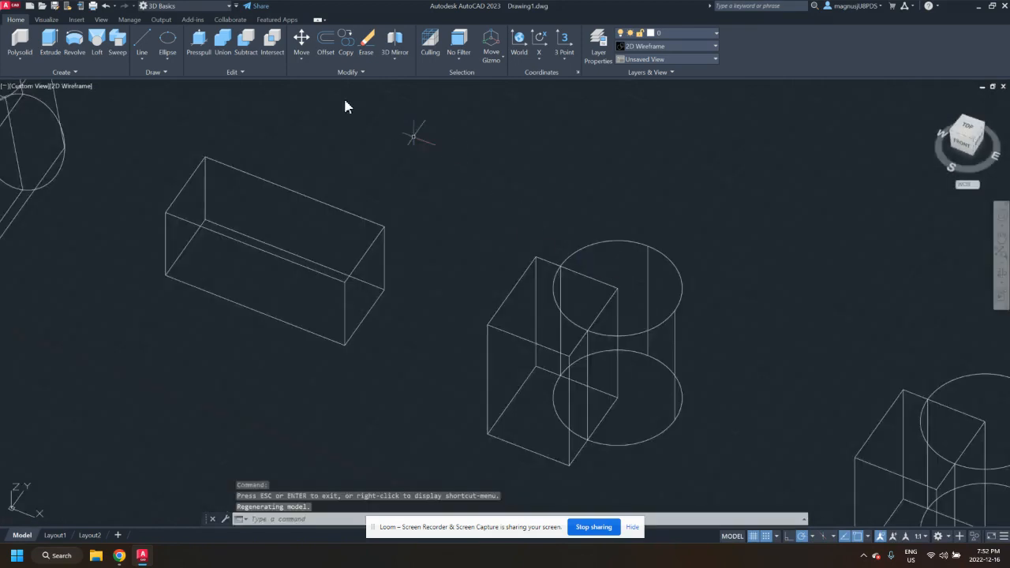
click(223, 44)
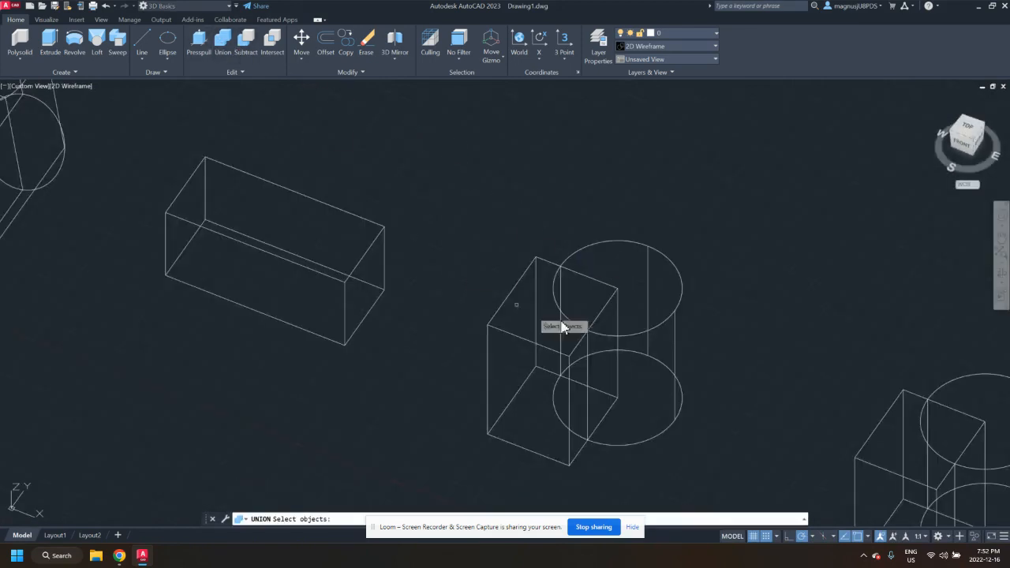
click(652, 331)
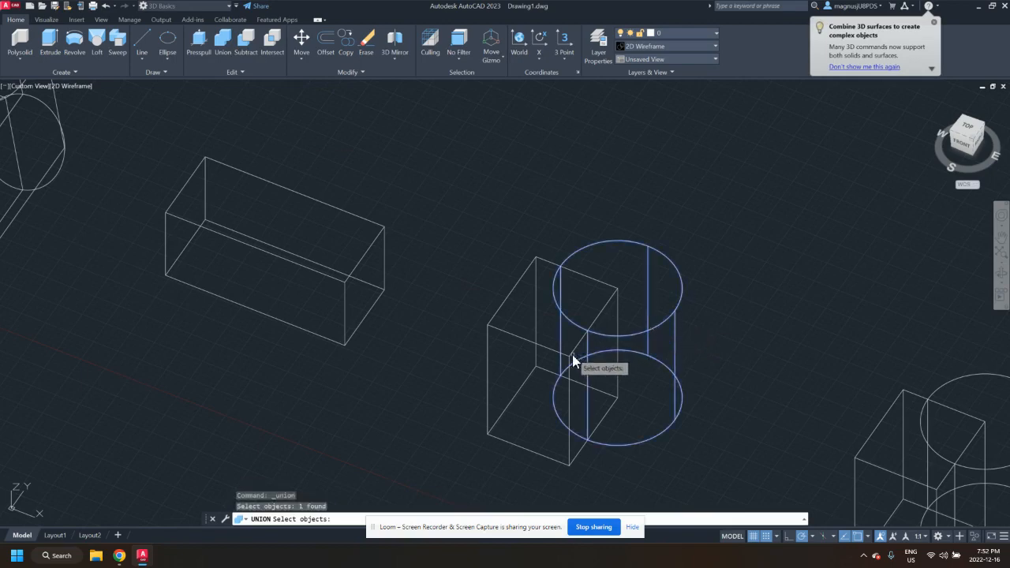
click(596, 342)
key(Return)
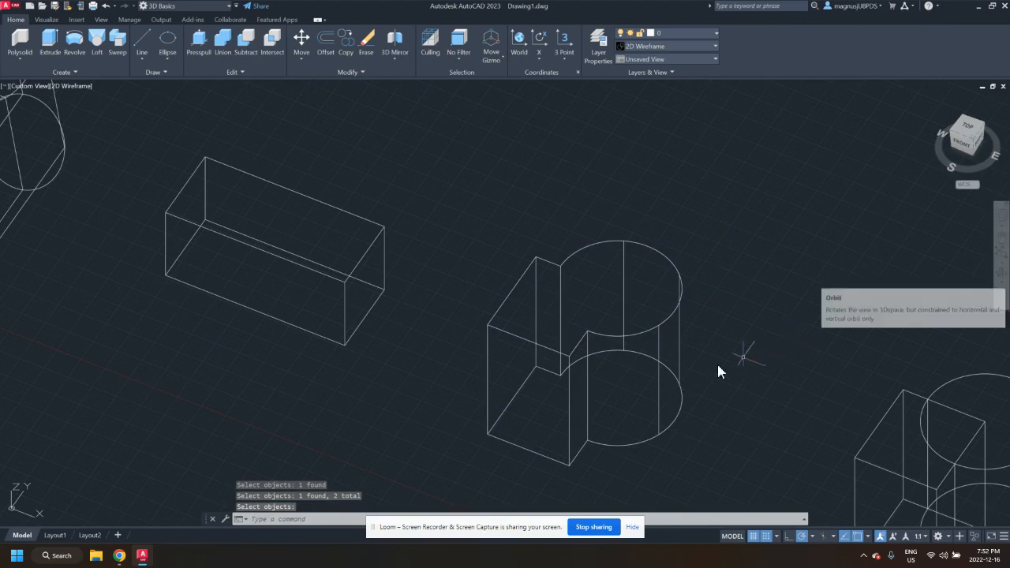
click(659, 332)
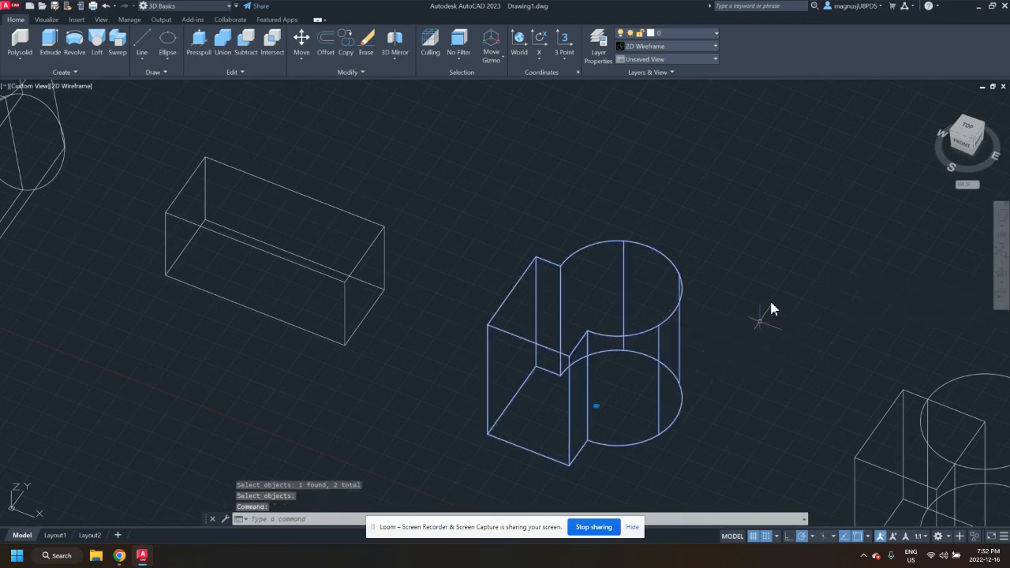
key(Escape)
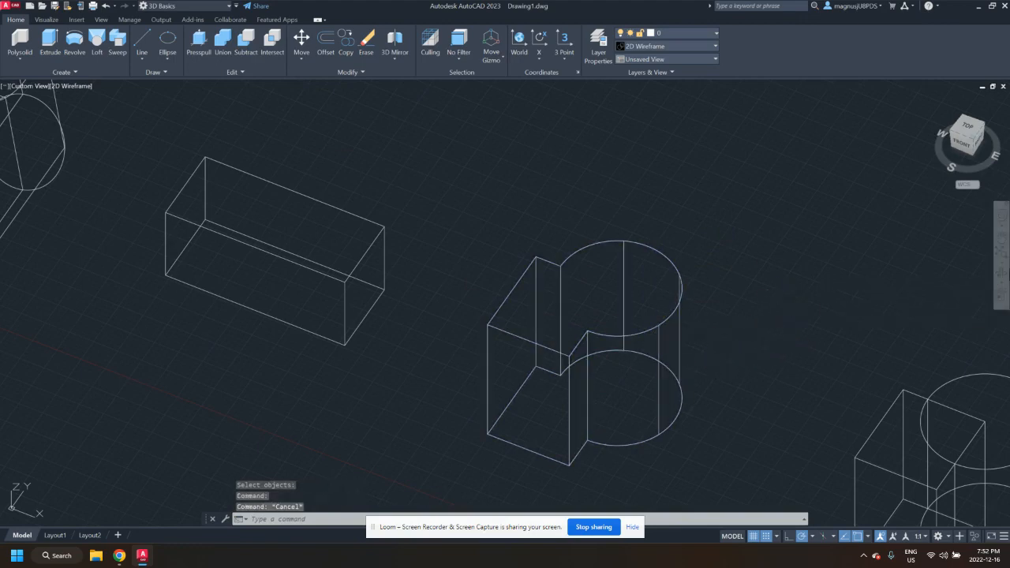
Presspull the front face of the united solid's box portion outward by a freehand distance.
click(1002, 269)
drag(699, 274, 593, 361)
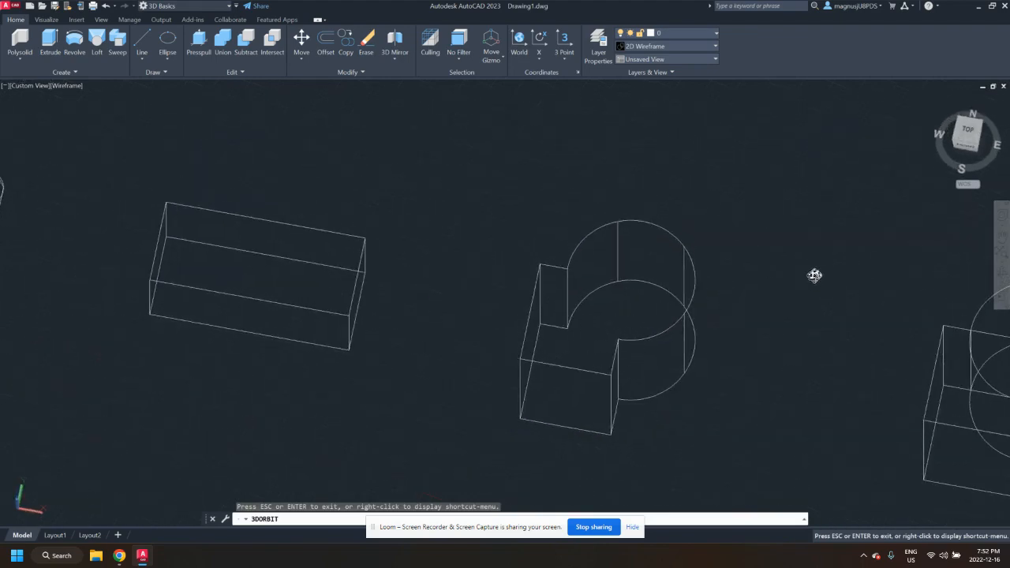
drag(815, 275, 836, 234)
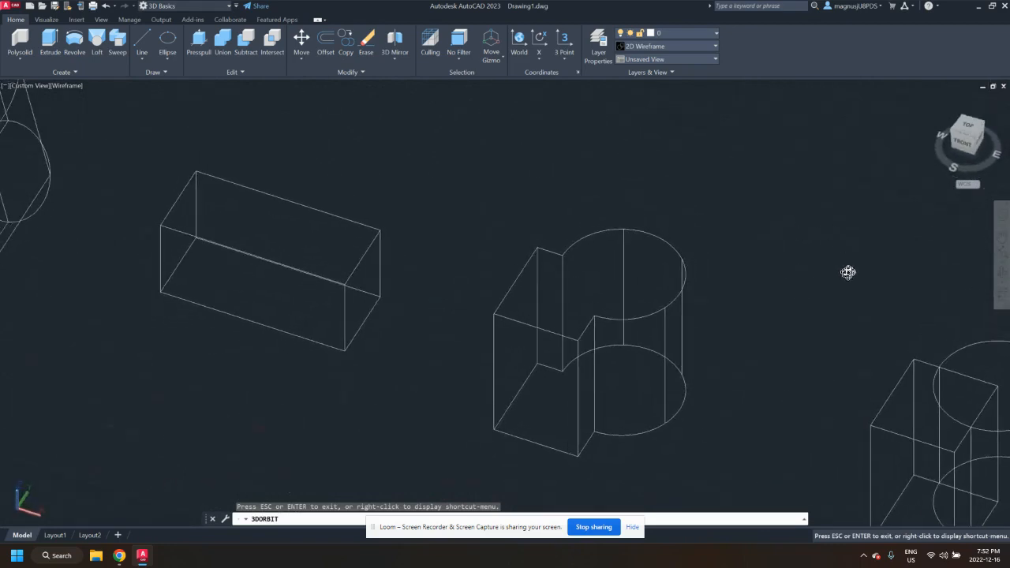
key(Escape)
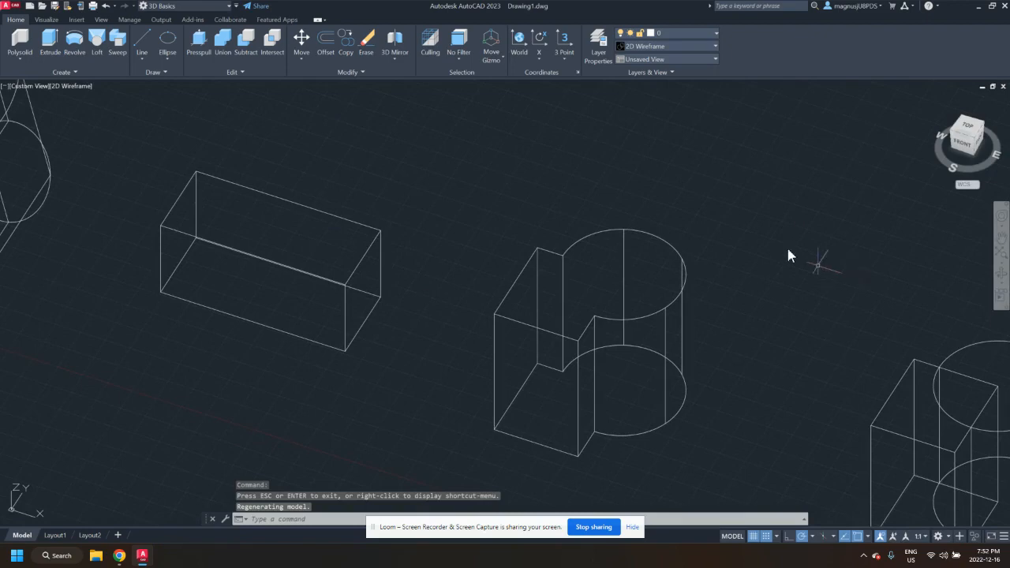
click(205, 41)
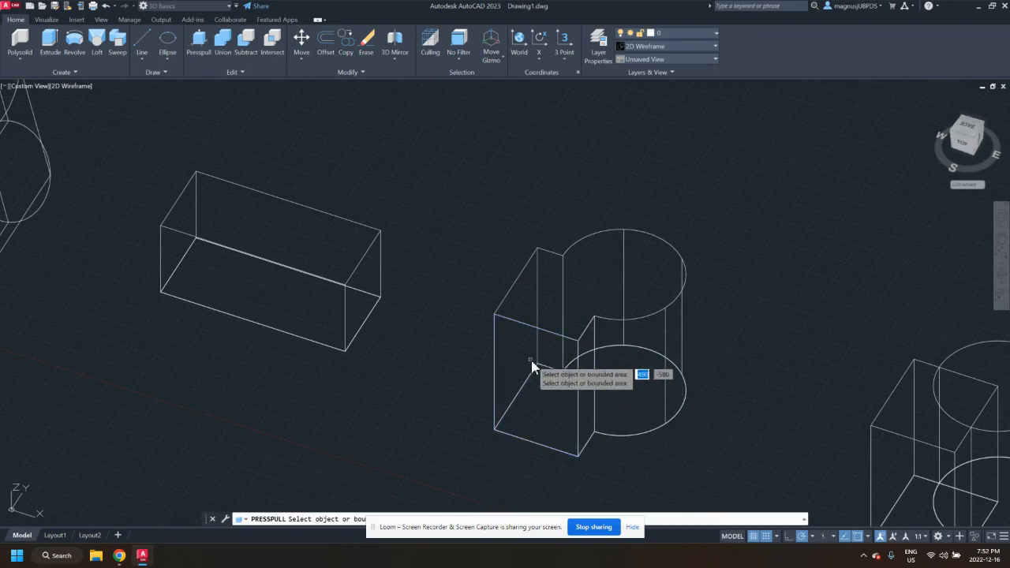
click(572, 384)
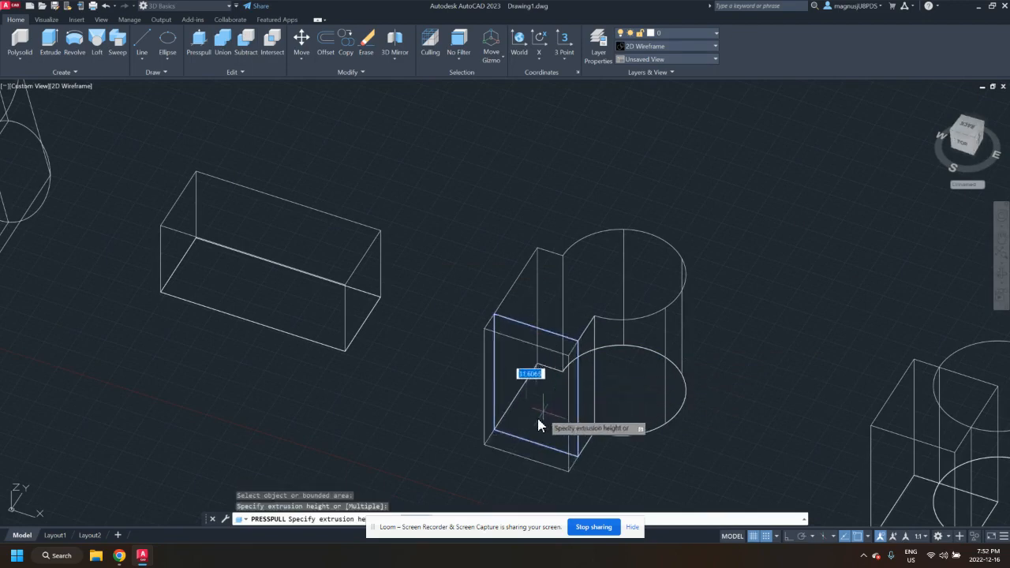
click(515, 426)
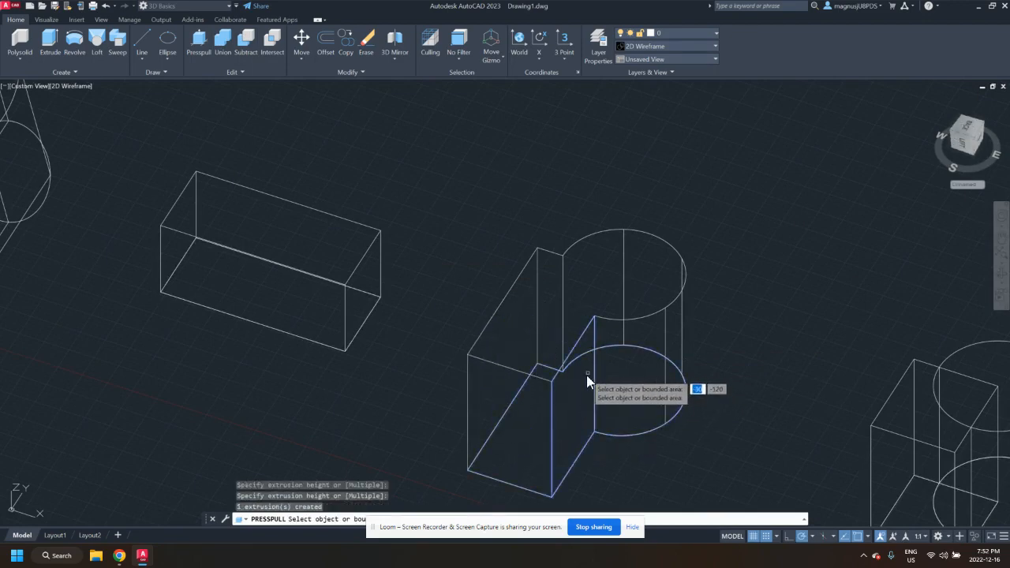
Presspull the side face of the united solid's box portion outward past the front of the cylinder by a freehand distance.
click(587, 375)
click(662, 401)
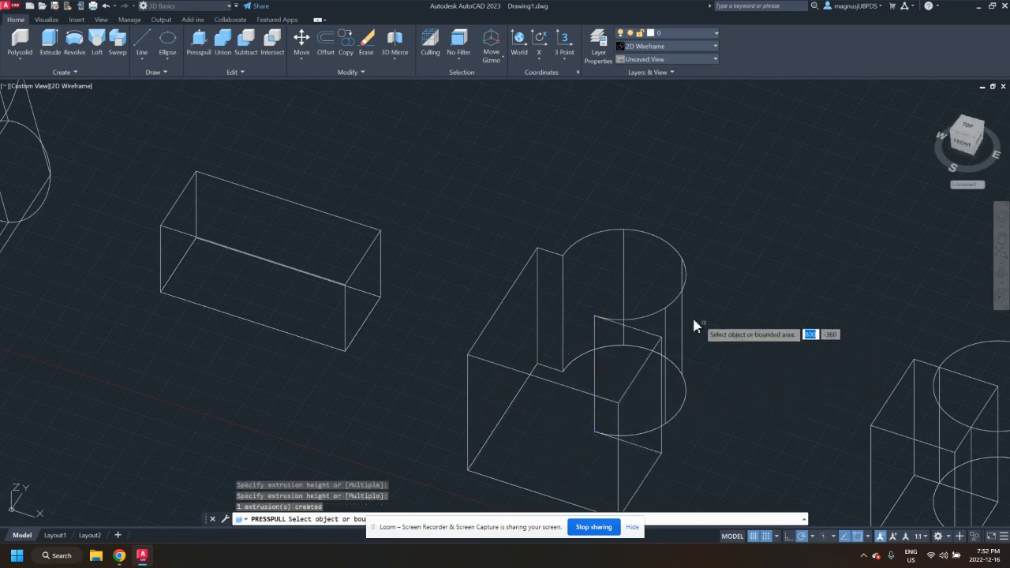
middle_drag(659, 319, 624, 318)
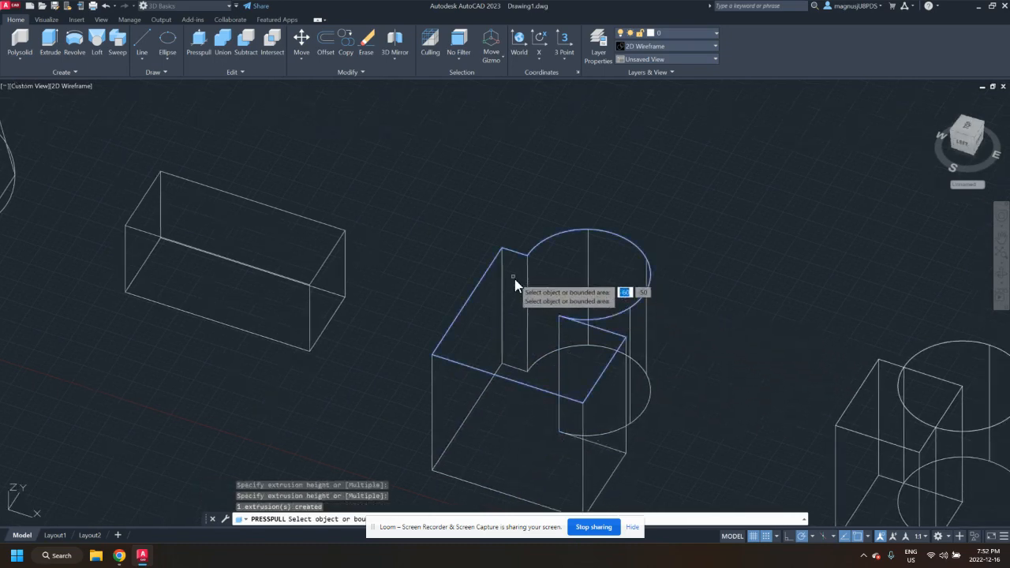
click(514, 278)
key(Return)
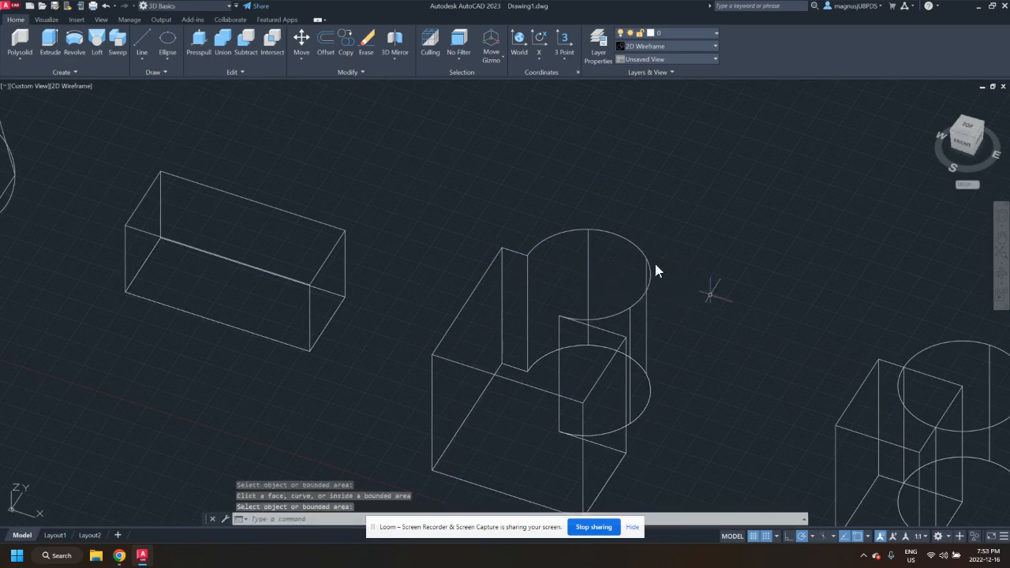
Subtract the box from the cylinder in the next overlapping pair and undo the subtraction.
middle_drag(695, 277, 501, 225)
middle_drag(629, 272, 536, 233)
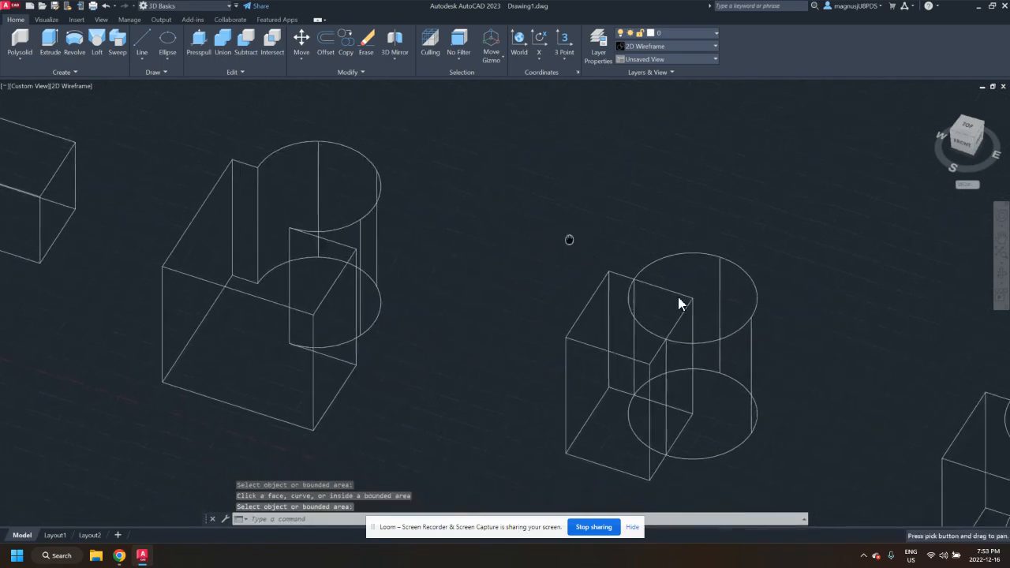
middle_drag(680, 304, 555, 243)
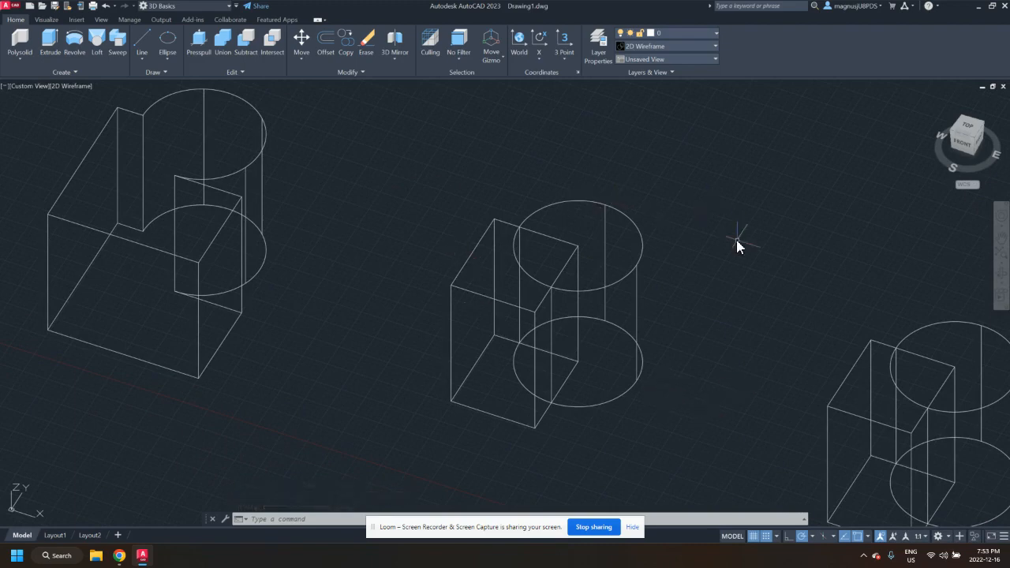
click(236, 46)
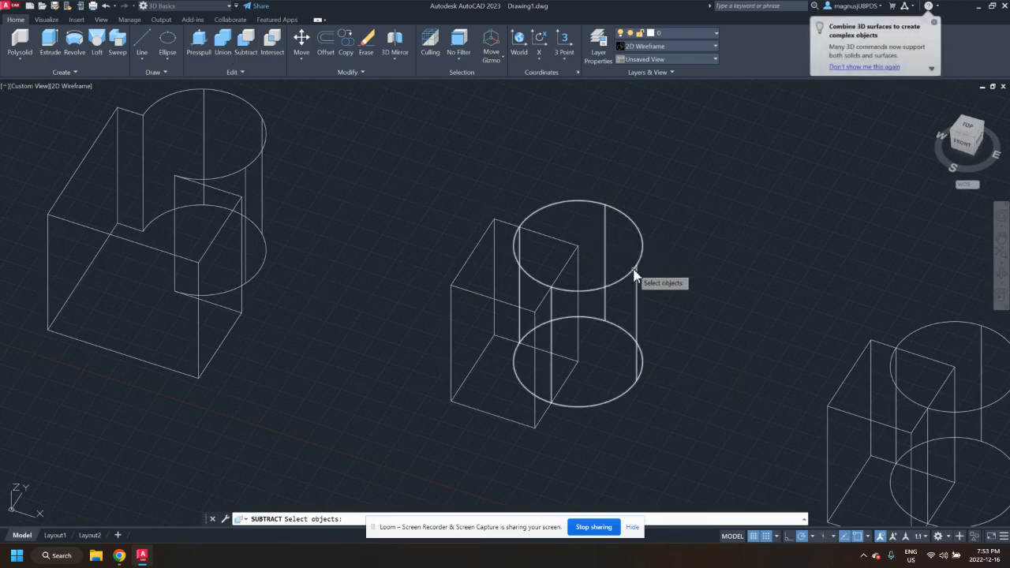
click(635, 269)
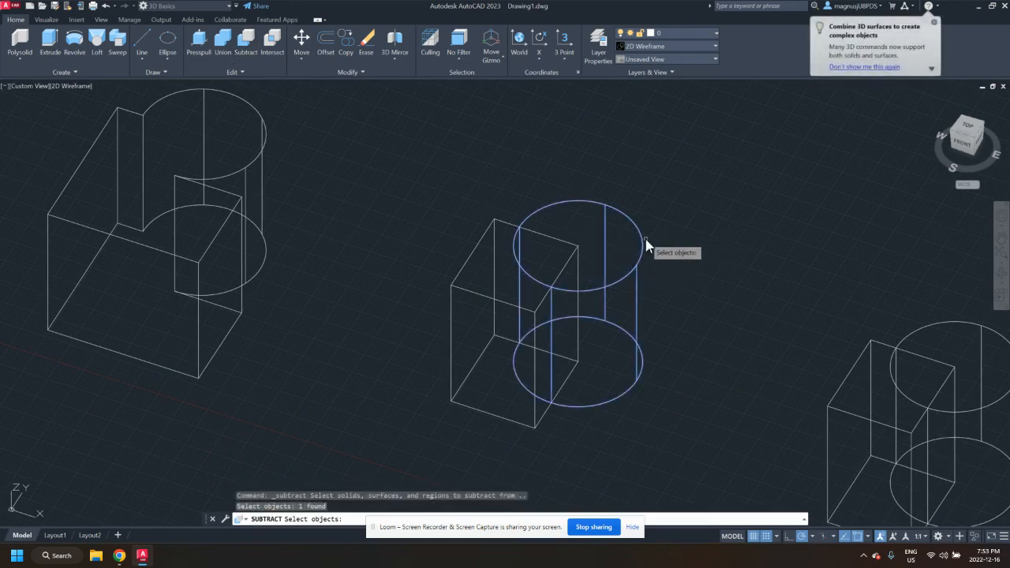
key(Return)
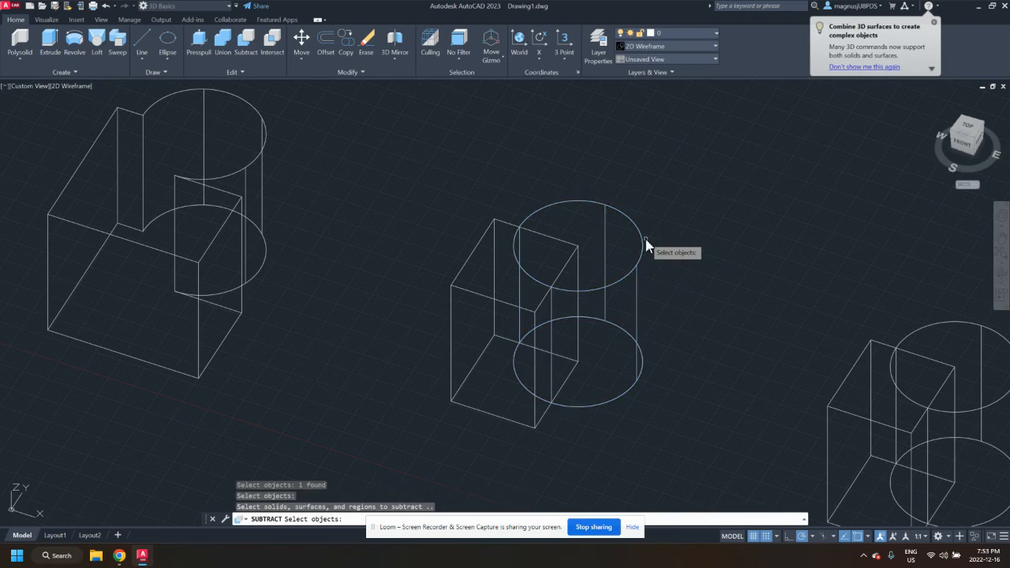
click(532, 318)
key(Return)
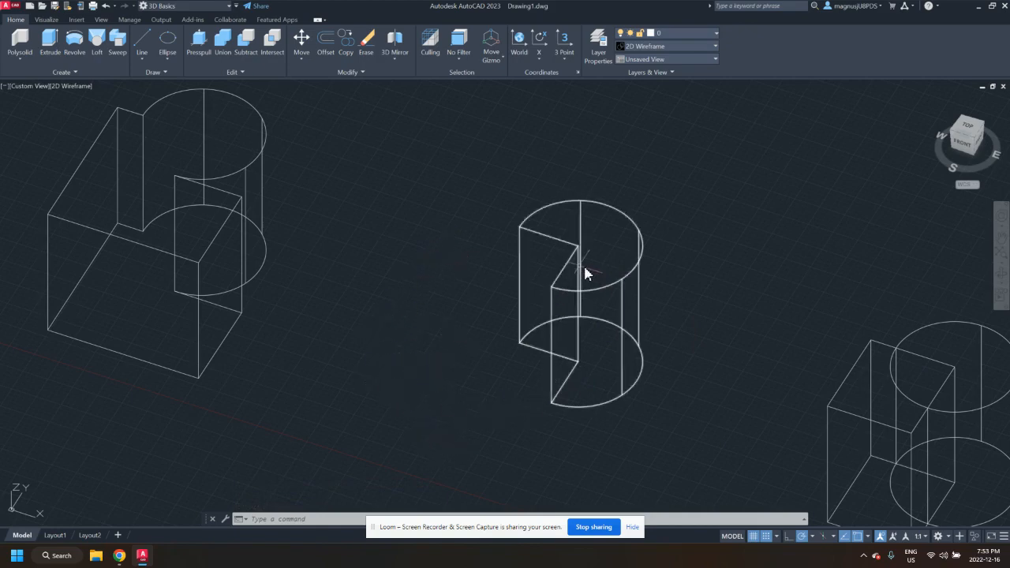
scroll(628, 277, down, 3)
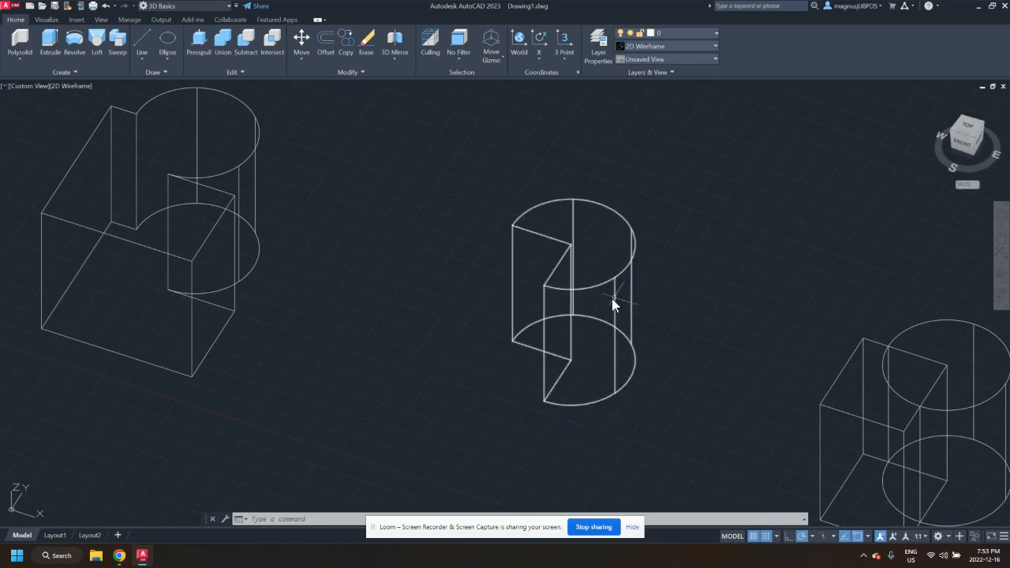
key(ctrl+z)
key(ctrl+z)
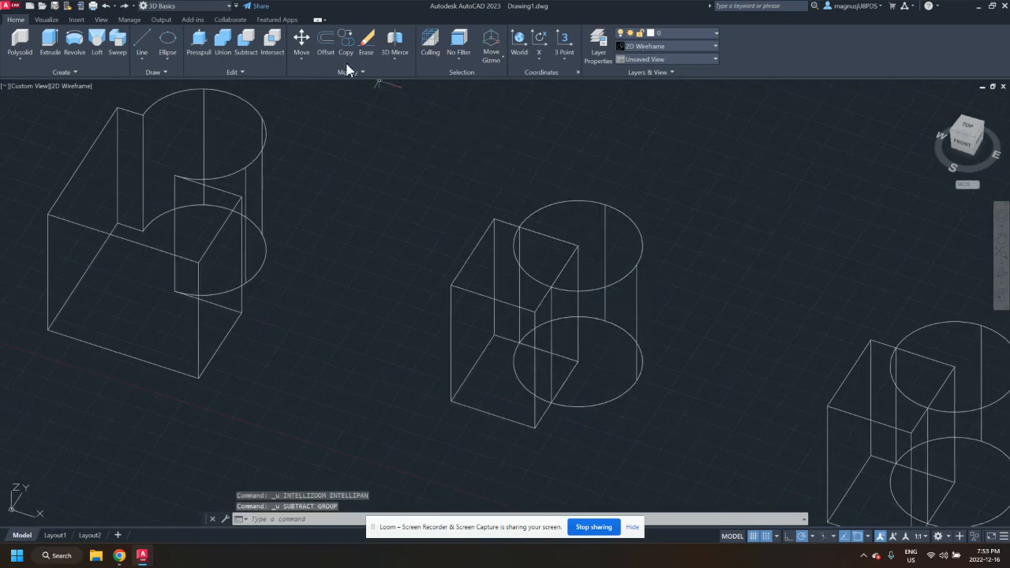
Subtract the cylinder from the box in the overlapping pair beside the united solid.
click(247, 41)
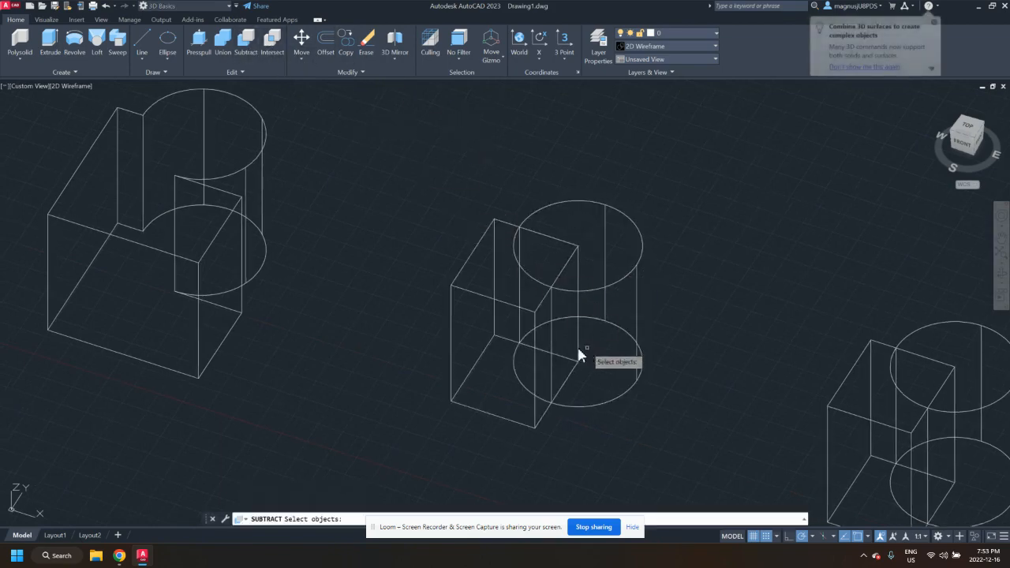
click(454, 287)
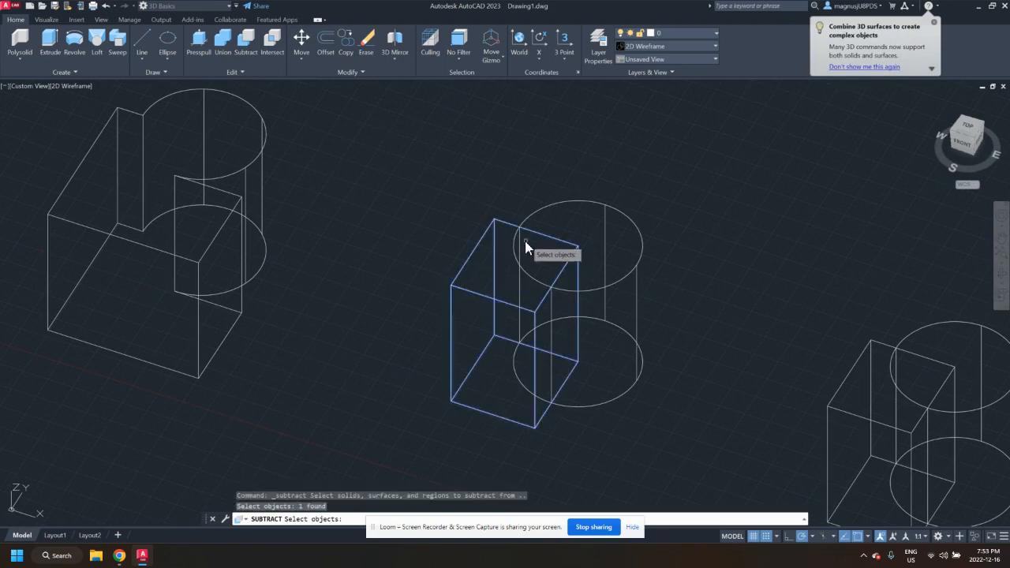
key(Return)
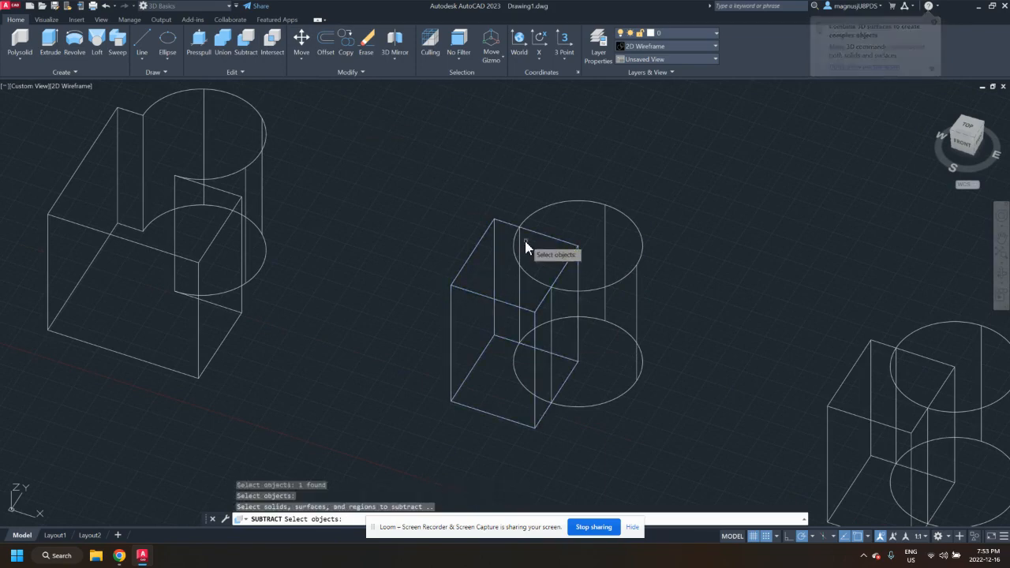
click(628, 272)
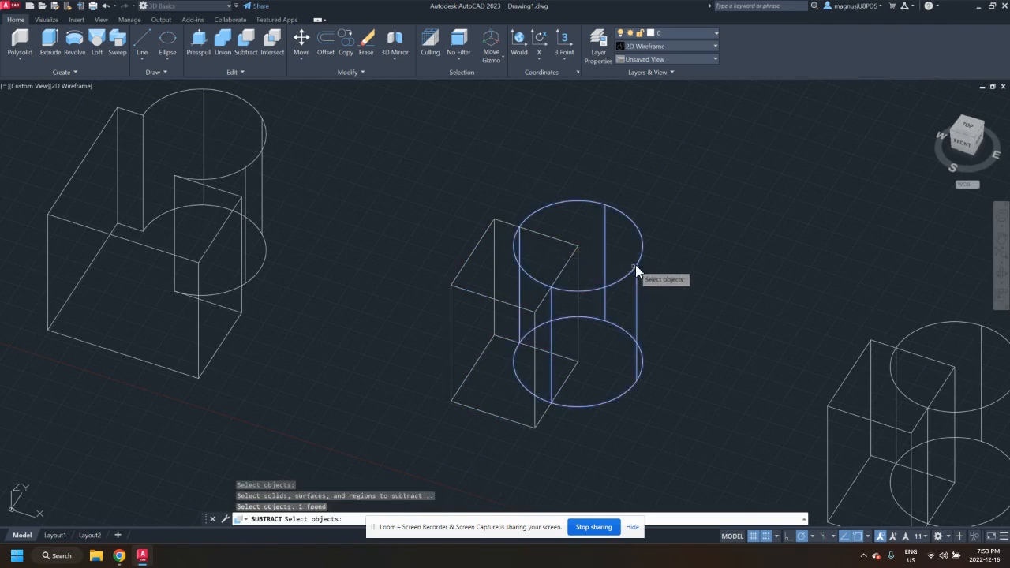
key(Return)
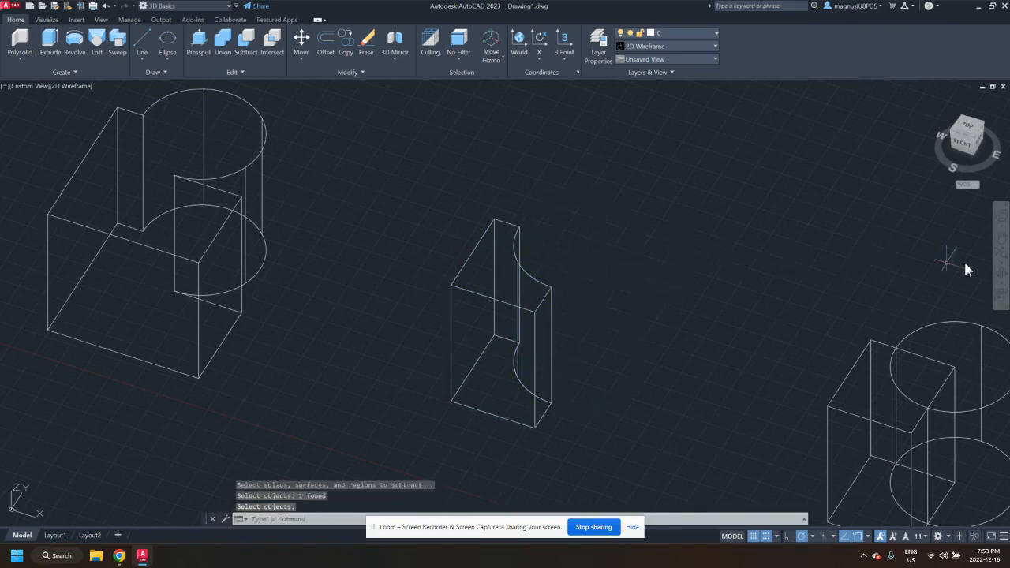
Intersect the cylinder and the box in the overlapping pair beside the subtracted solid.
click(1001, 273)
drag(805, 255, 803, 235)
key(Escape)
middle_drag(804, 324, 607, 225)
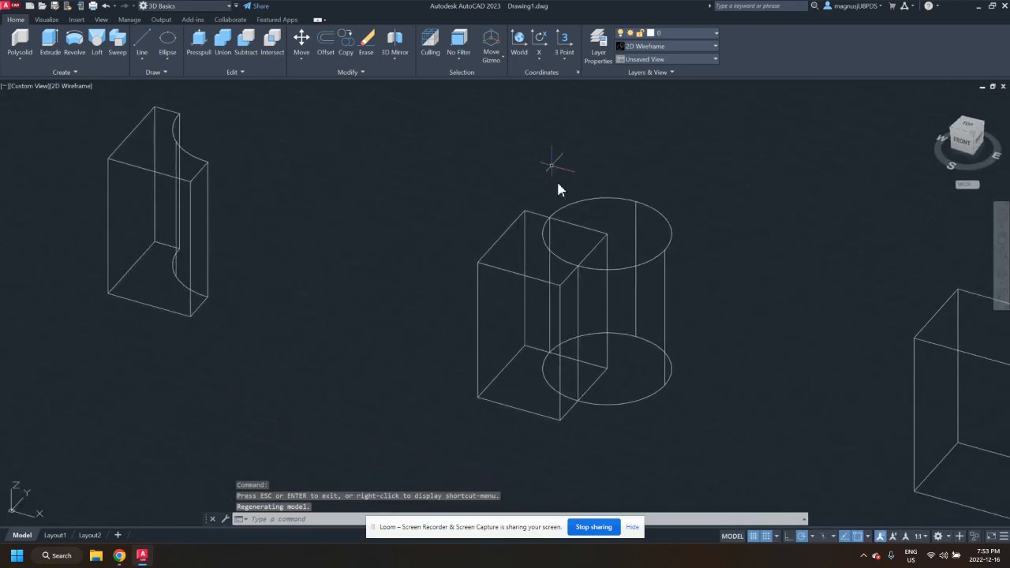
click(996, 273)
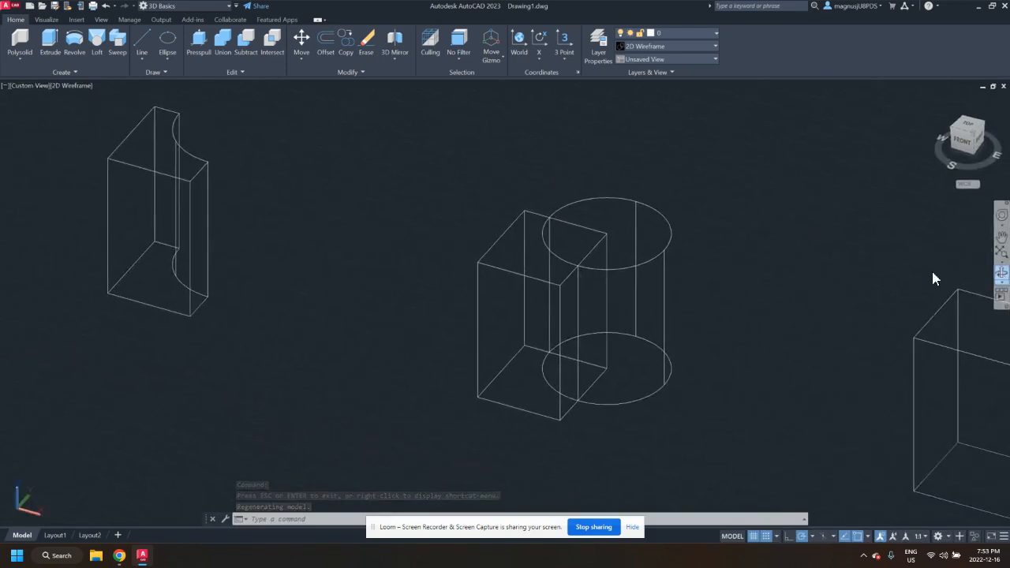
drag(797, 273, 780, 294)
key(Escape)
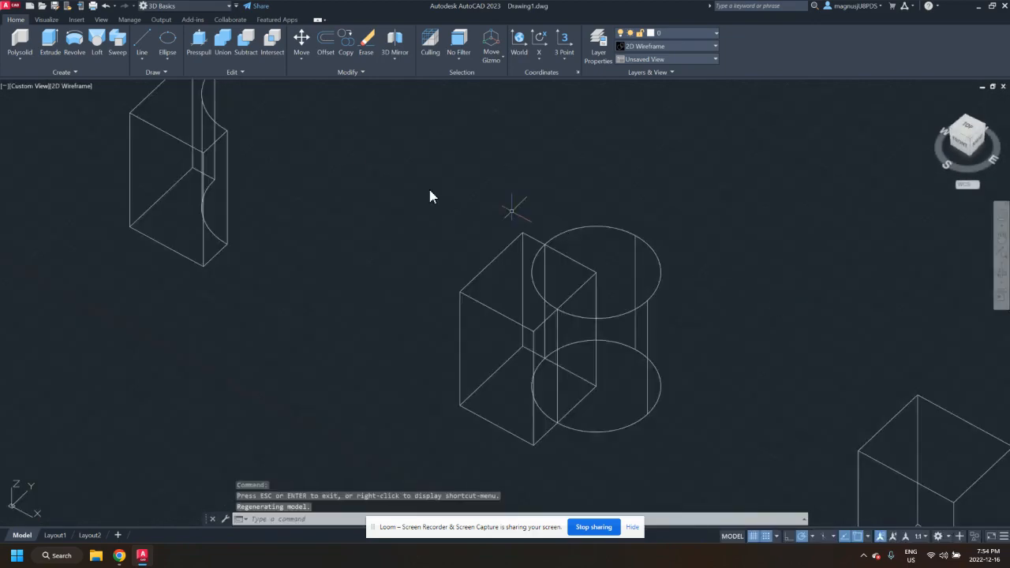
click(271, 39)
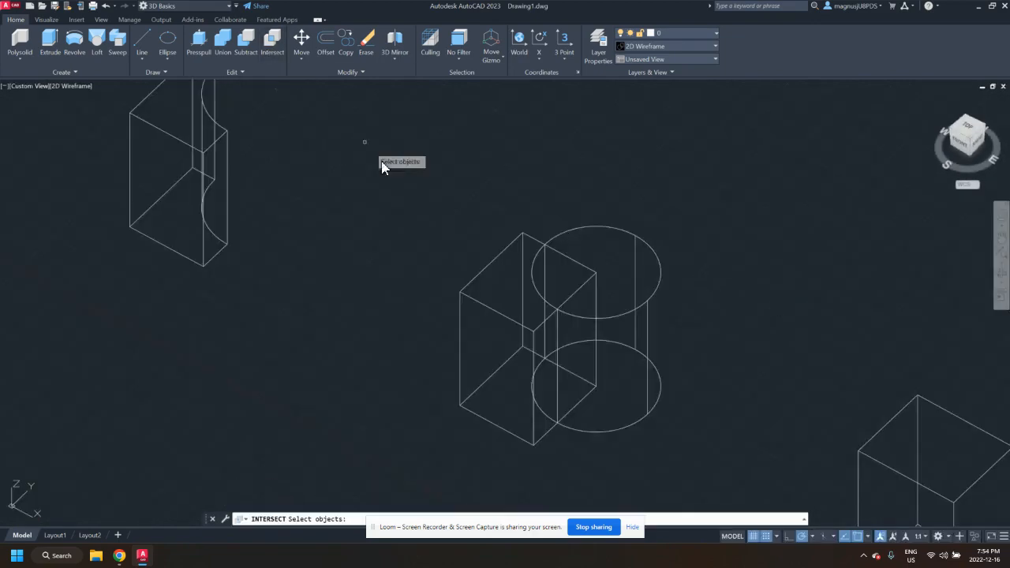
click(612, 319)
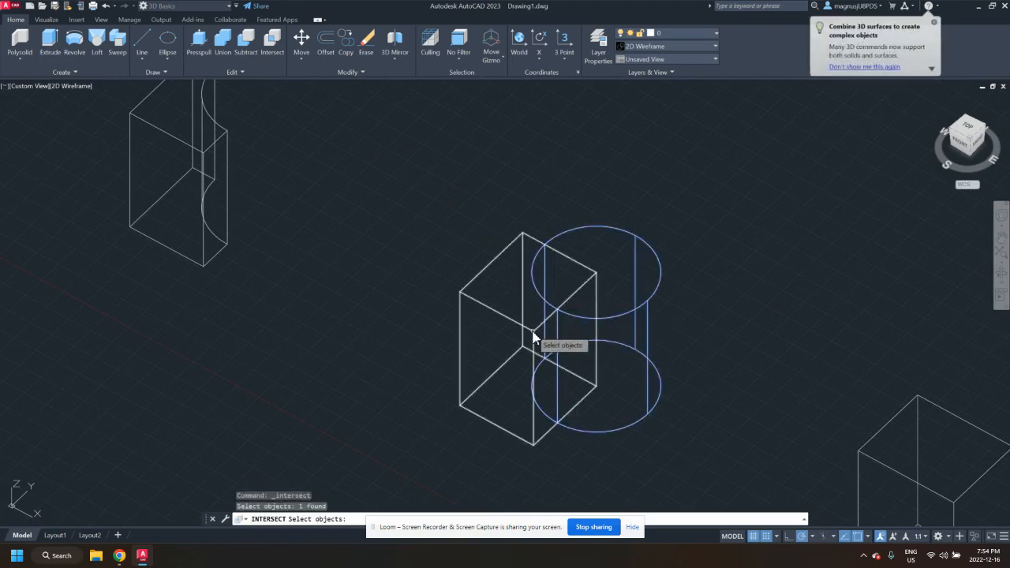
click(535, 336)
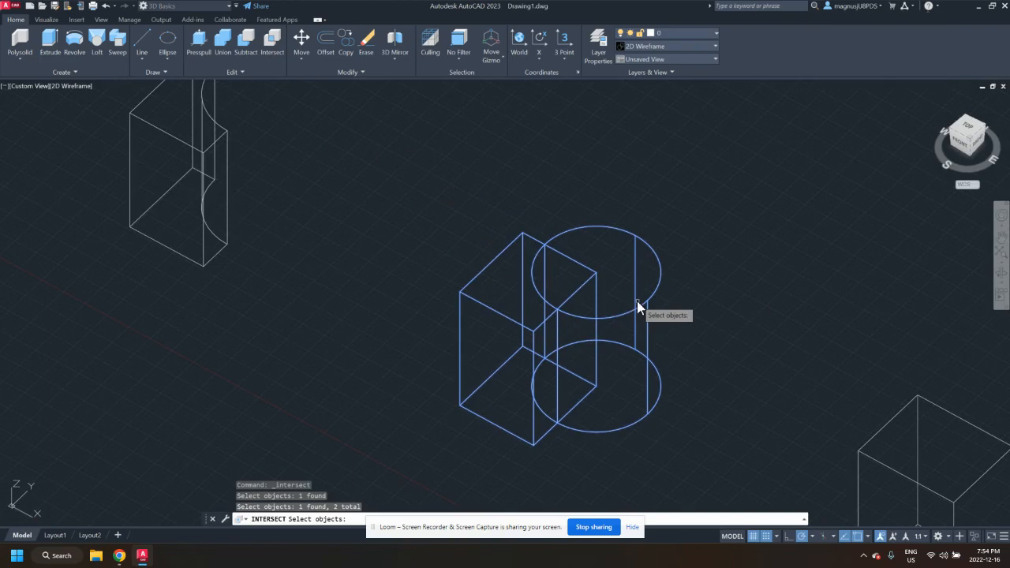
key(Return)
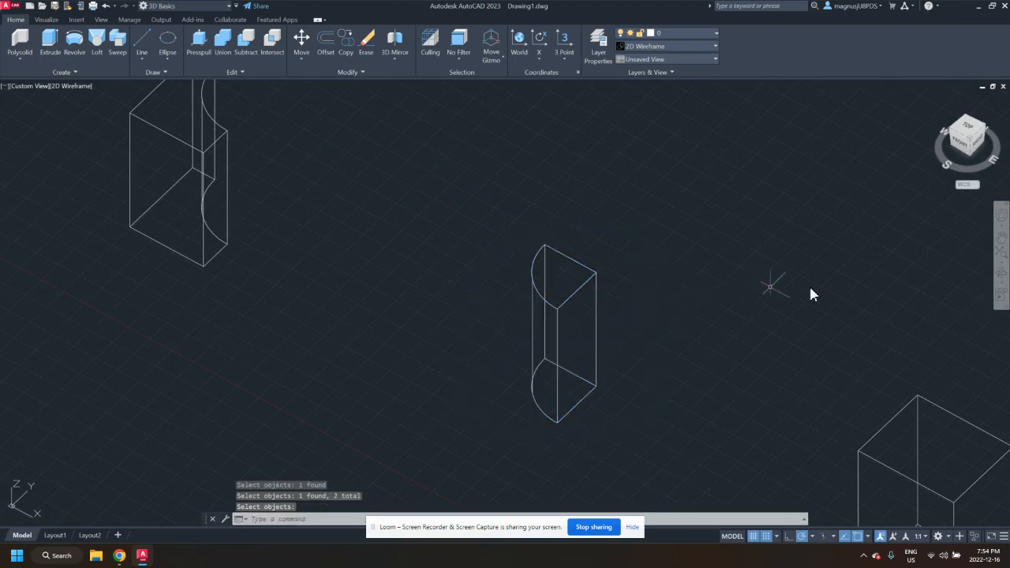
Examine the intersected solid and the separate plain box next to it from different angles.
click(1002, 273)
drag(702, 250, 703, 317)
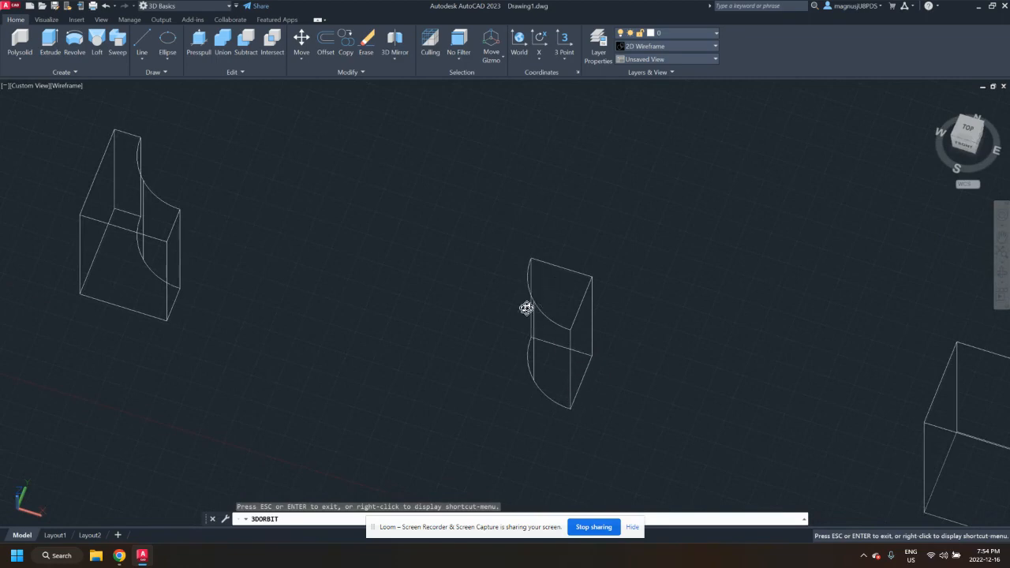
key(Escape)
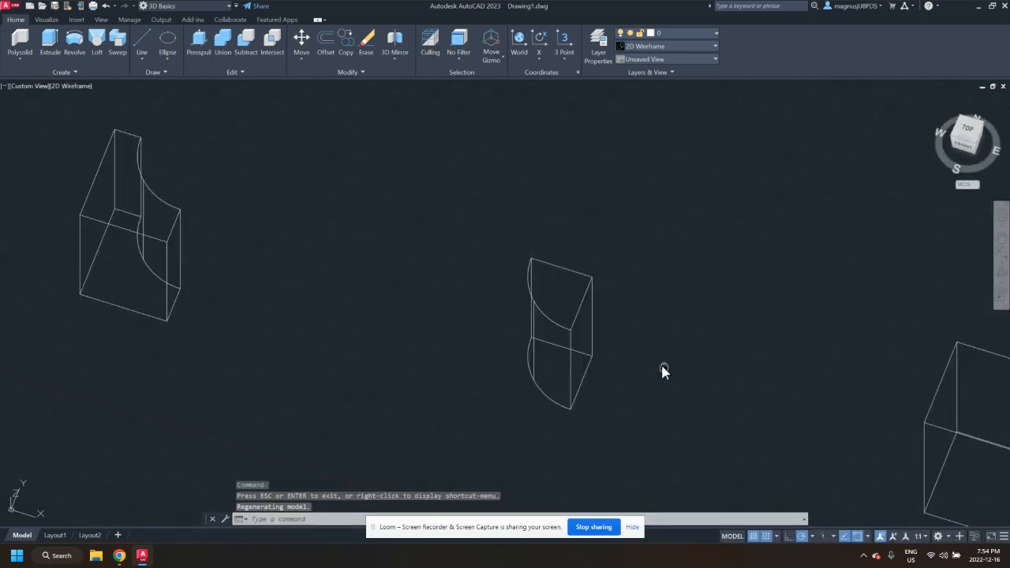
middle_drag(661, 369, 480, 314)
middle_drag(690, 343, 516, 284)
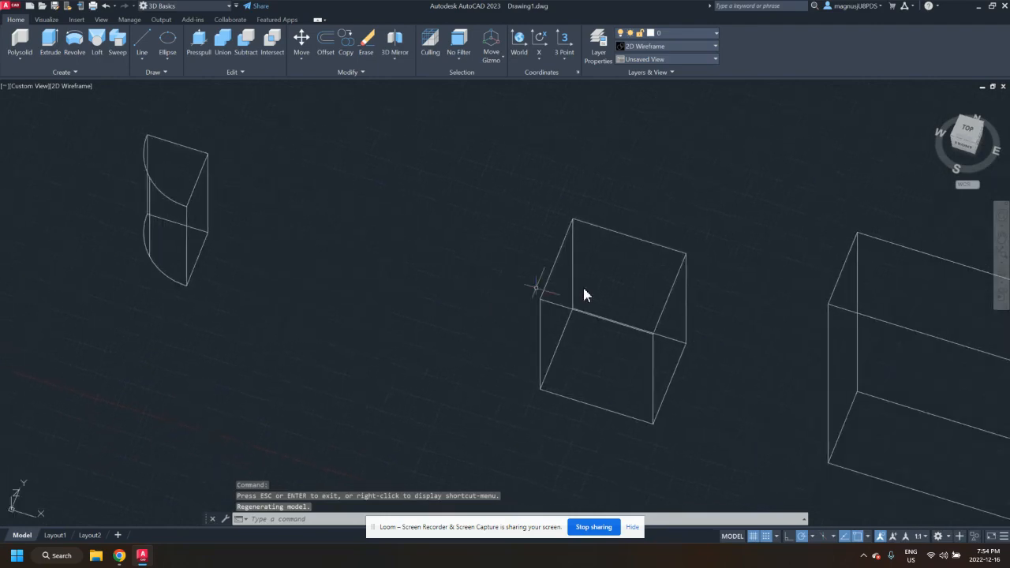
mouse_move(667, 270)
middle_down()
mouse_move(463, 255)
mouse_move(494, 257)
mouse_move(473, 250)
middle_up()
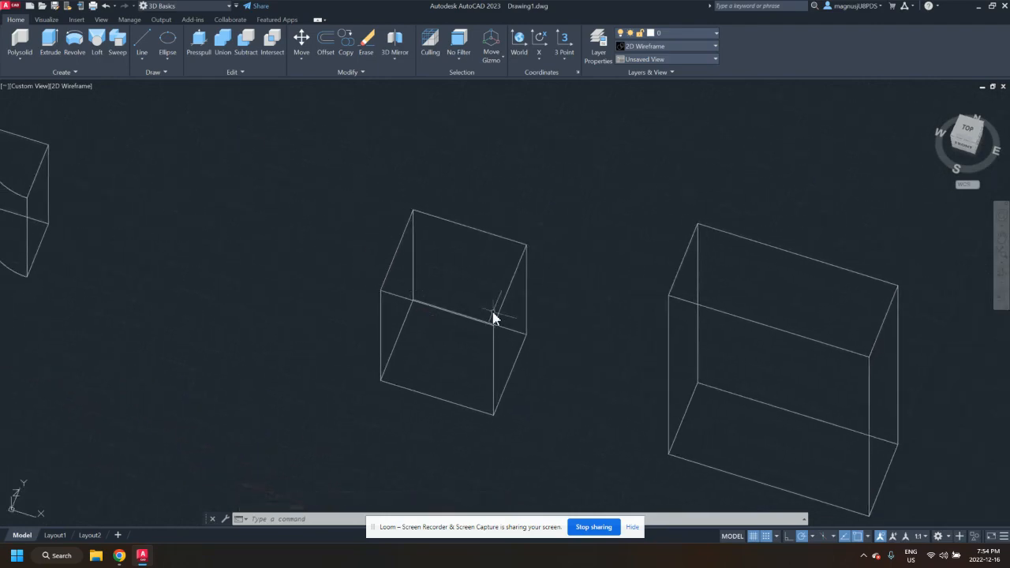
scroll(498, 281, up, 2)
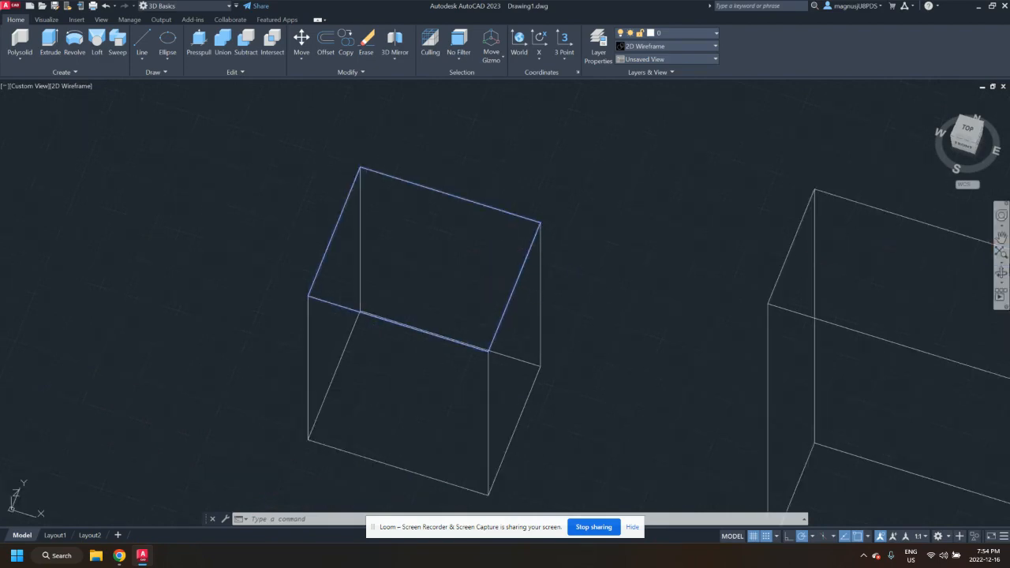
click(991, 273)
mouse_move(679, 264)
mouse_down()
mouse_move(603, 261)
mouse_move(625, 242)
mouse_move(599, 253)
mouse_up()
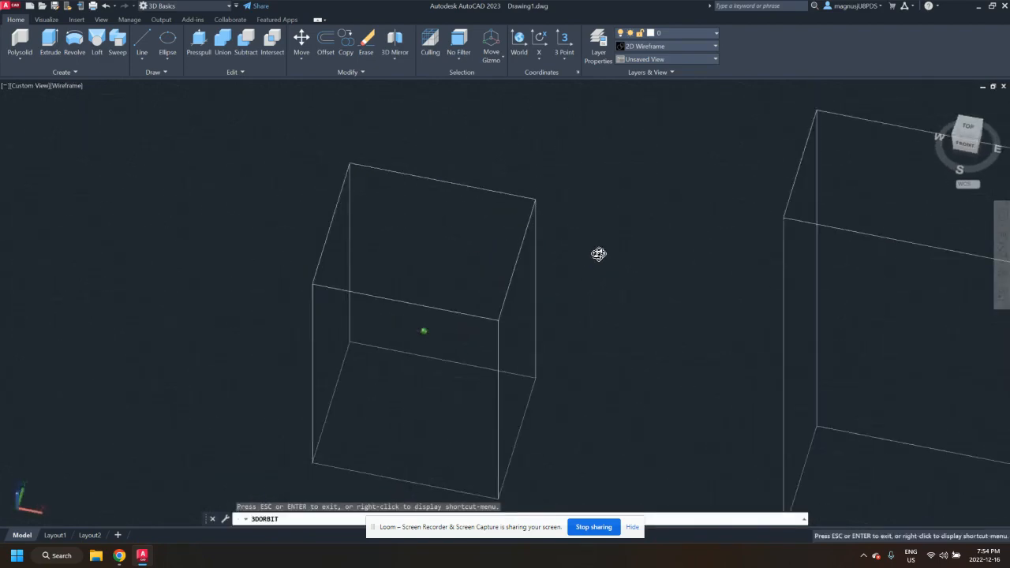
drag(477, 248, 549, 246)
key(Escape)
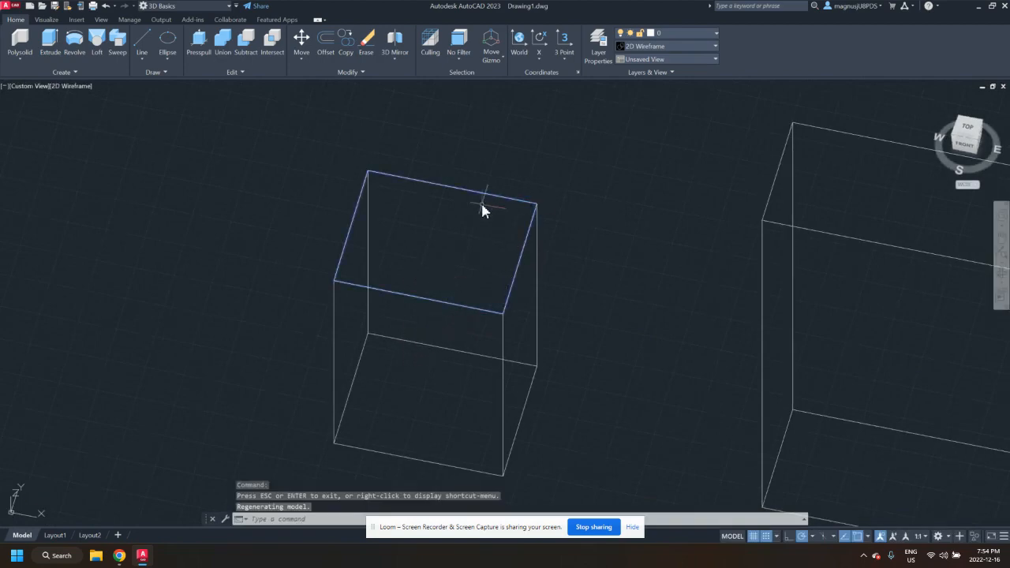
click(239, 72)
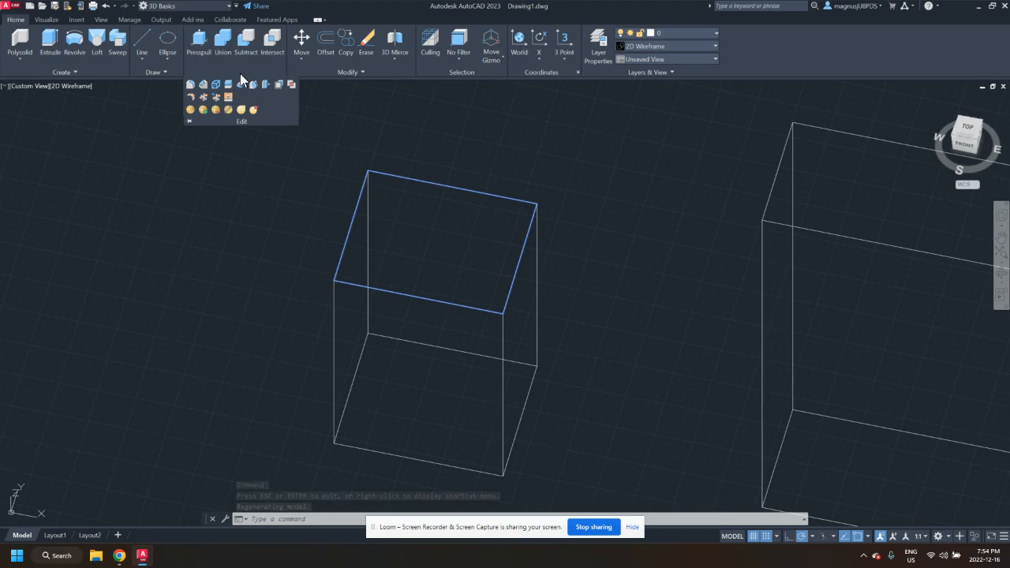
click(192, 89)
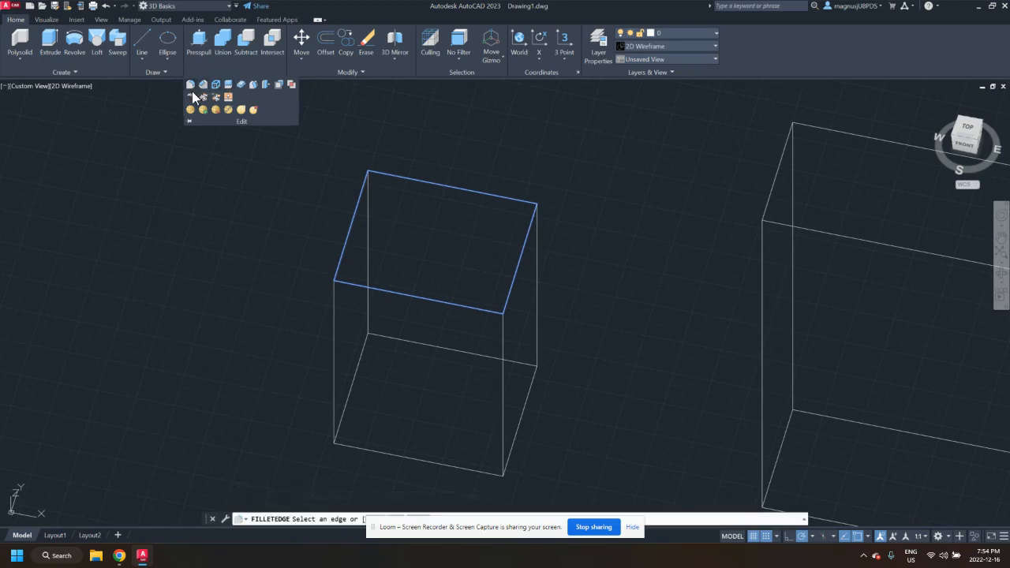
click(519, 255)
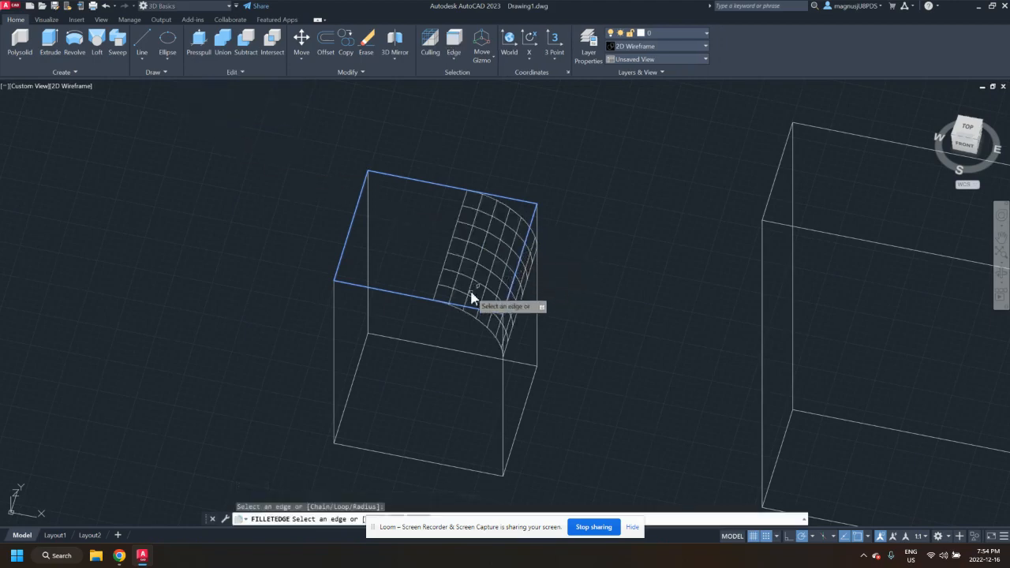
key(Escape)
key(Escape)
click(645, 252)
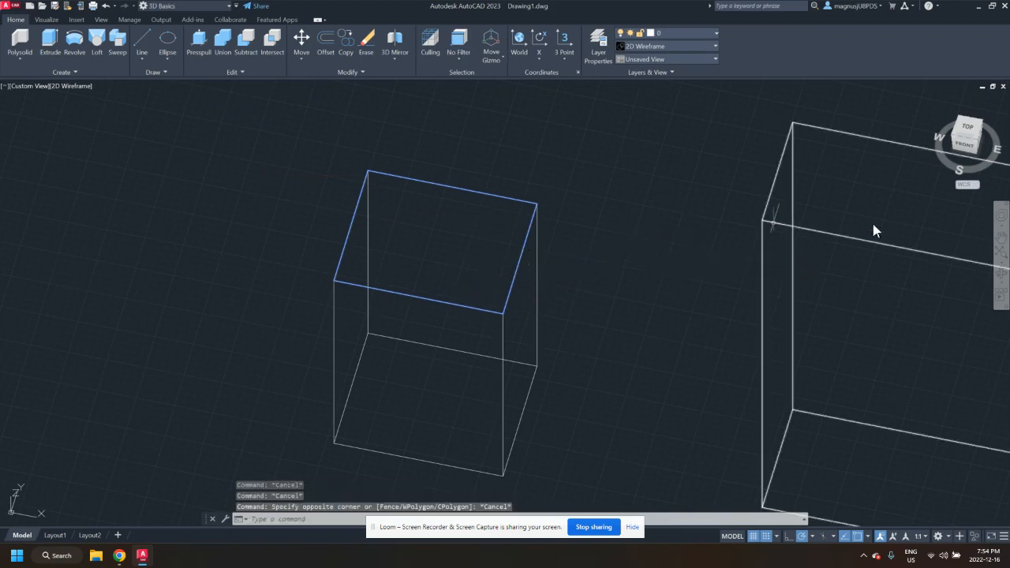
key(Escape)
click(1002, 273)
key(Escape)
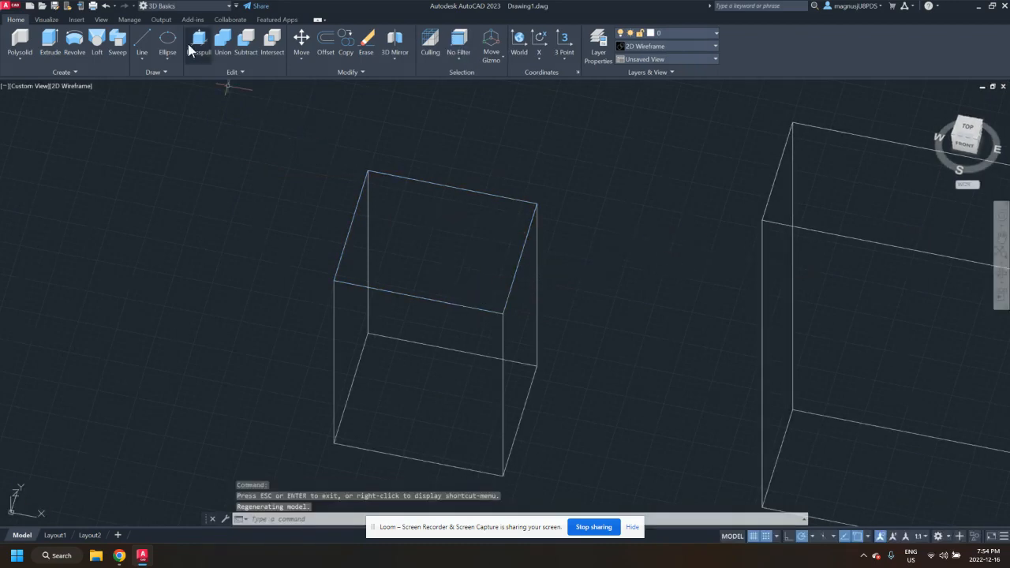
Fillet the two opposite side edges of the top face on the box beside the intersected solid, keeping the default radius.
click(219, 74)
click(192, 95)
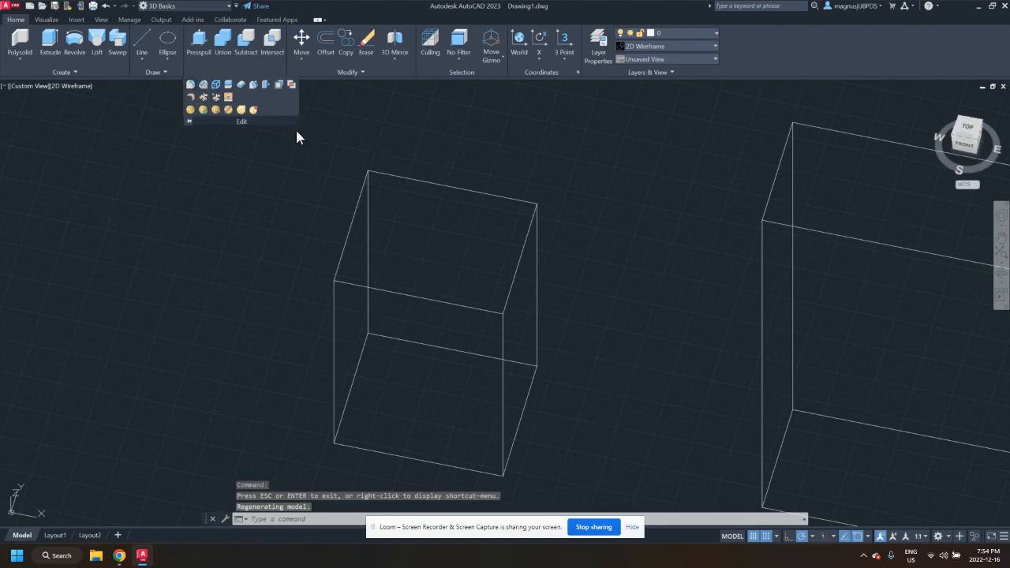
click(519, 258)
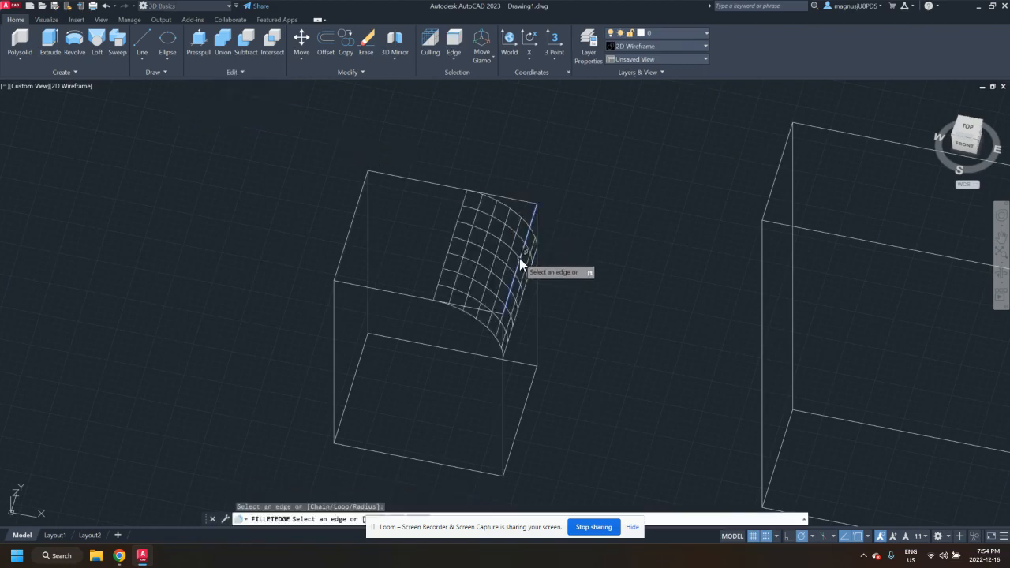
click(348, 235)
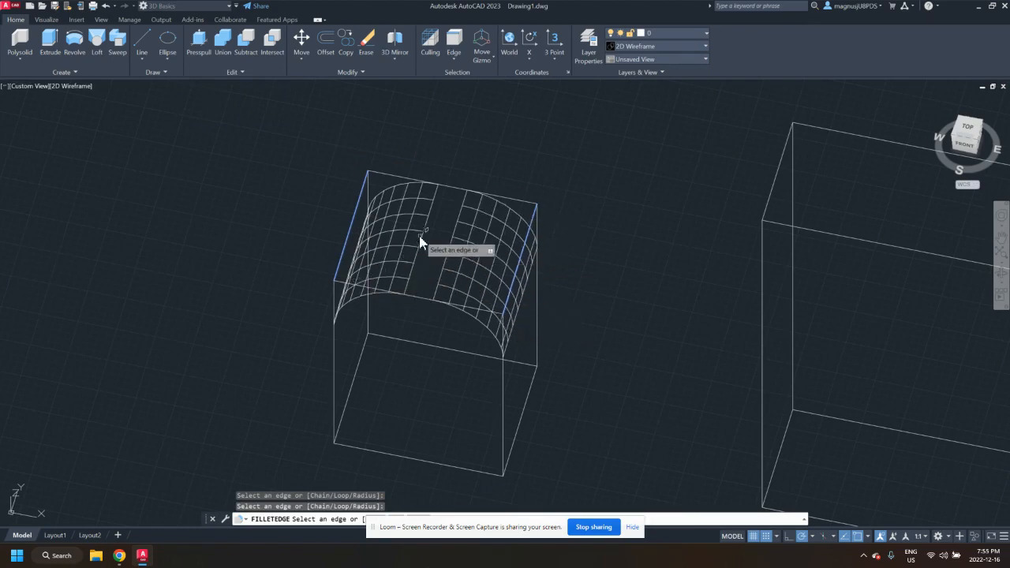
key(Return)
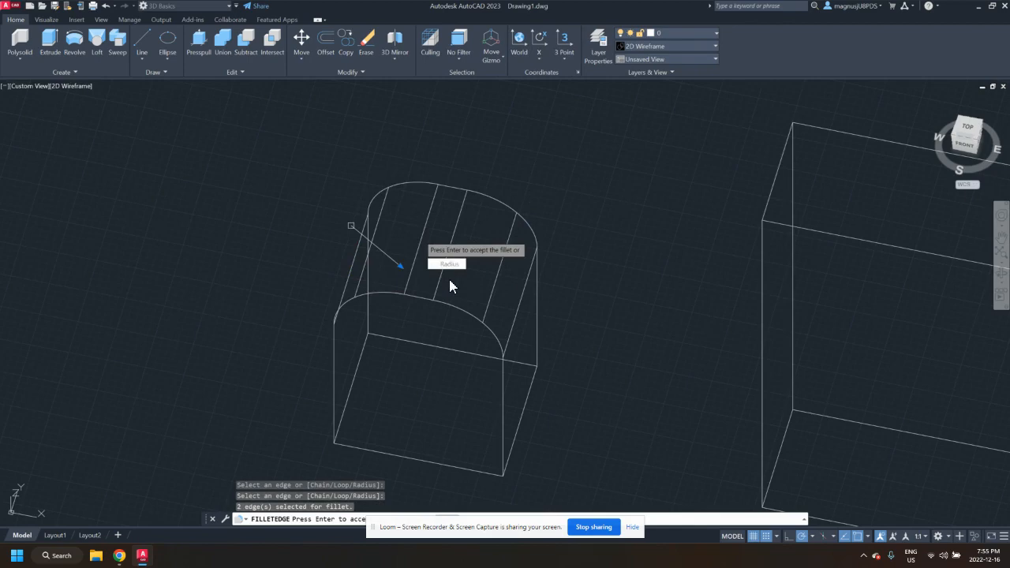
key(Return)
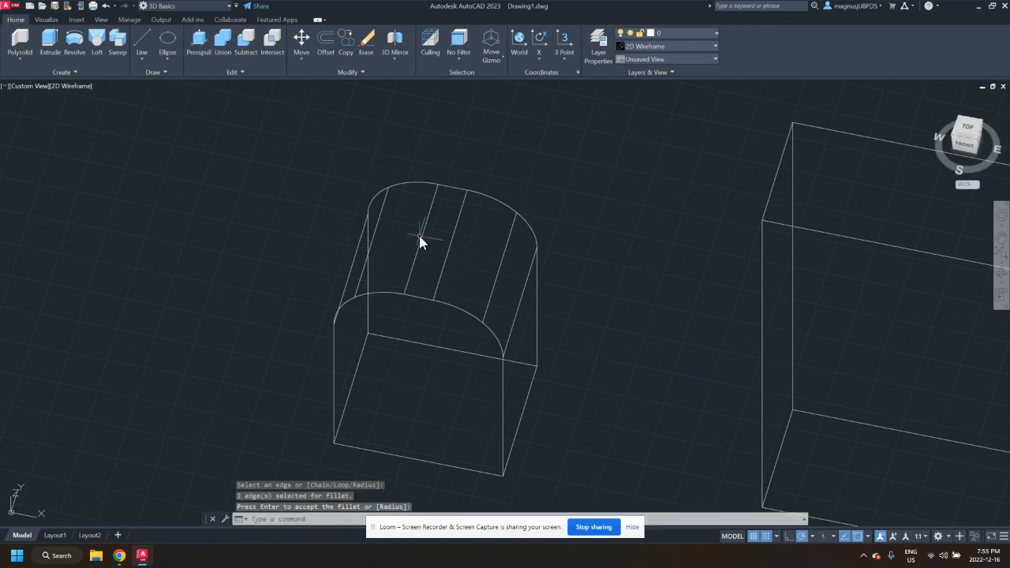
Select all four edges of the top face on the tall box beside the filleted solid for Chamfer Edge.
click(1002, 271)
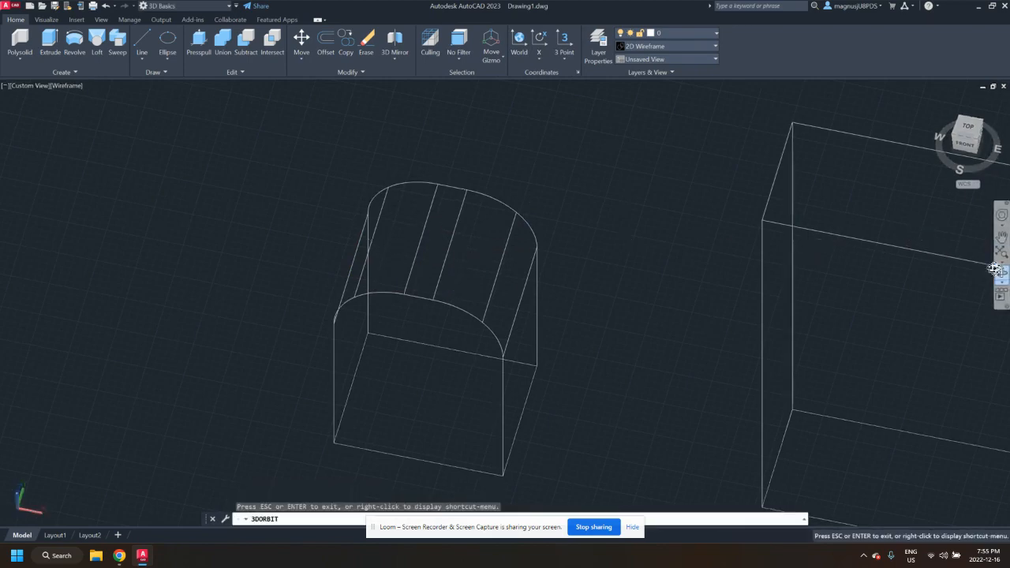
drag(608, 285, 643, 215)
middle_drag(643, 215, 547, 223)
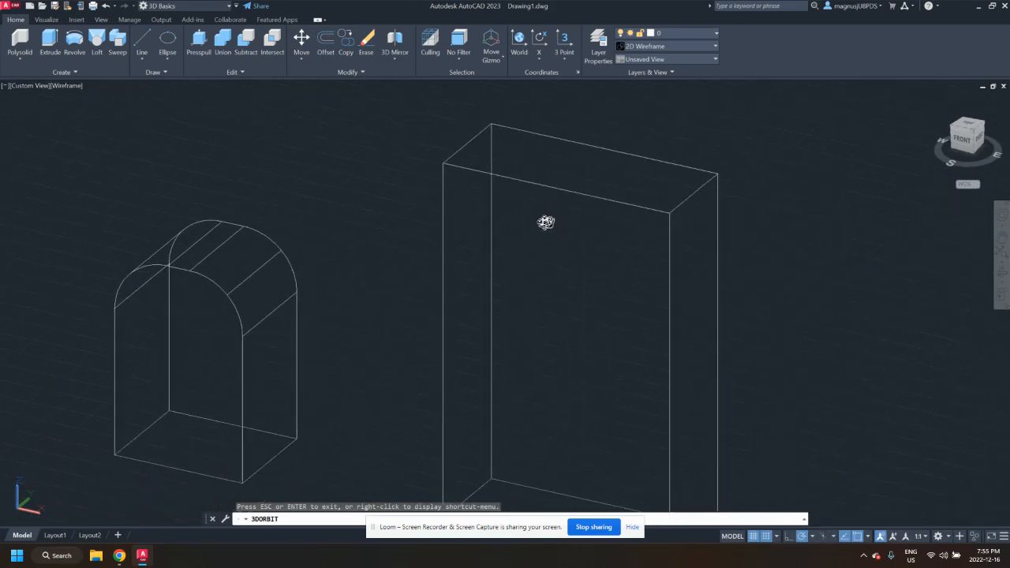
key(Escape)
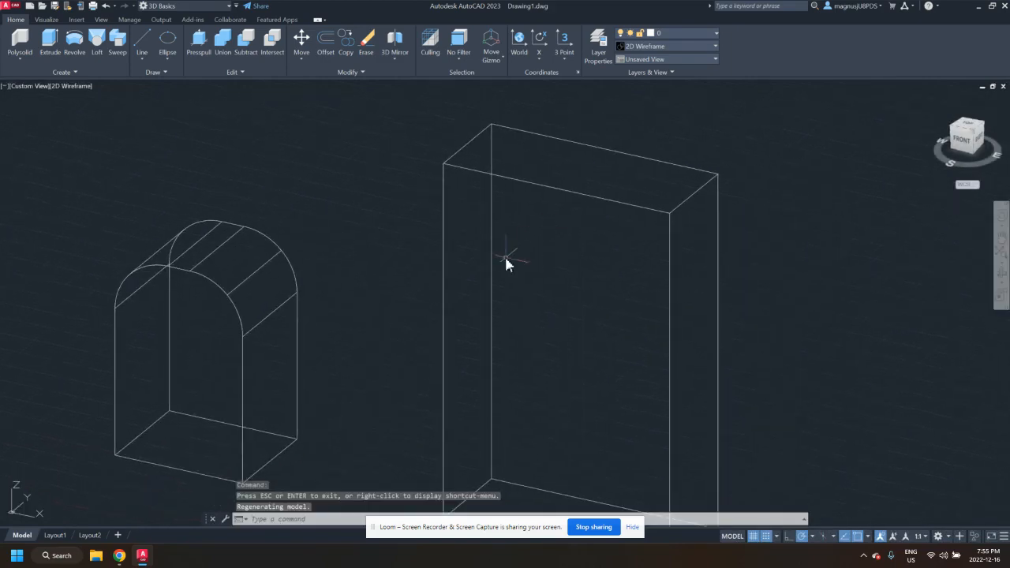
click(249, 75)
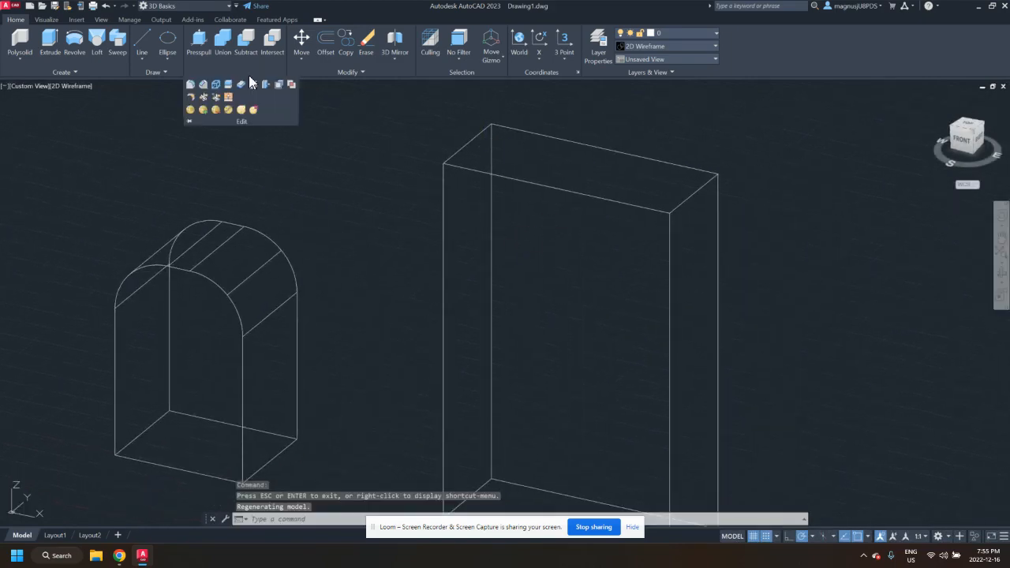
click(208, 96)
middle_drag(435, 164, 368, 200)
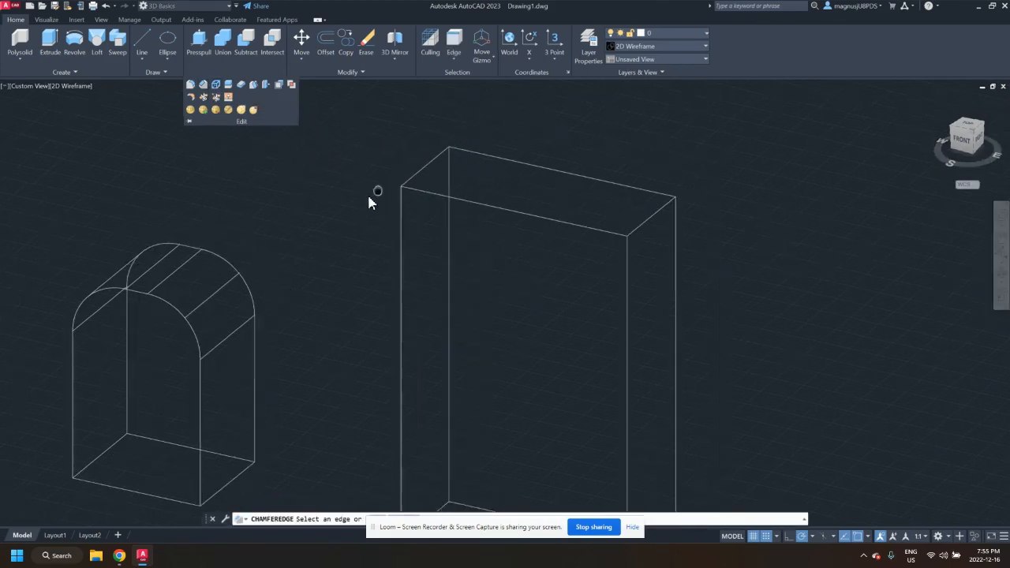
click(624, 230)
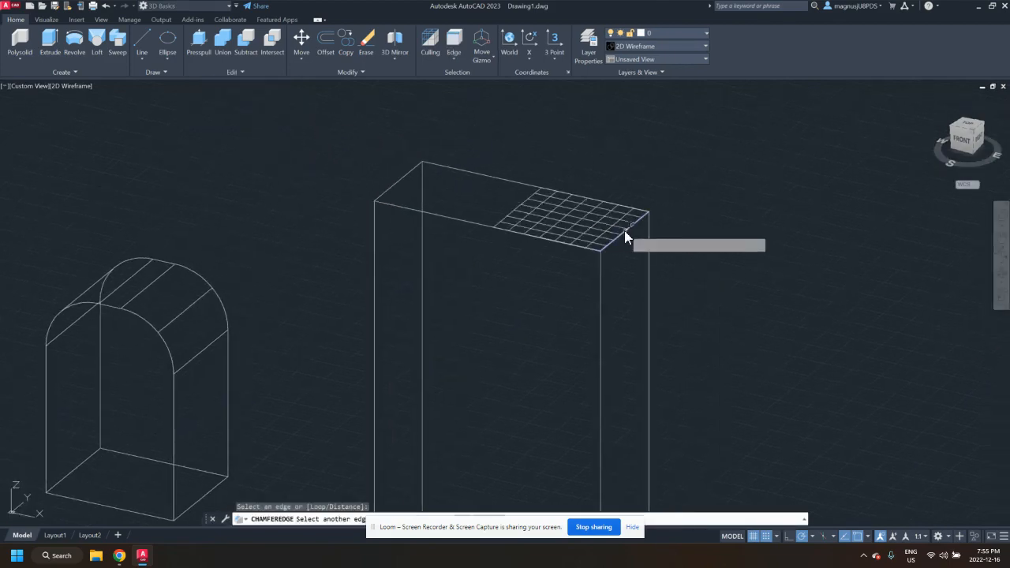
click(399, 177)
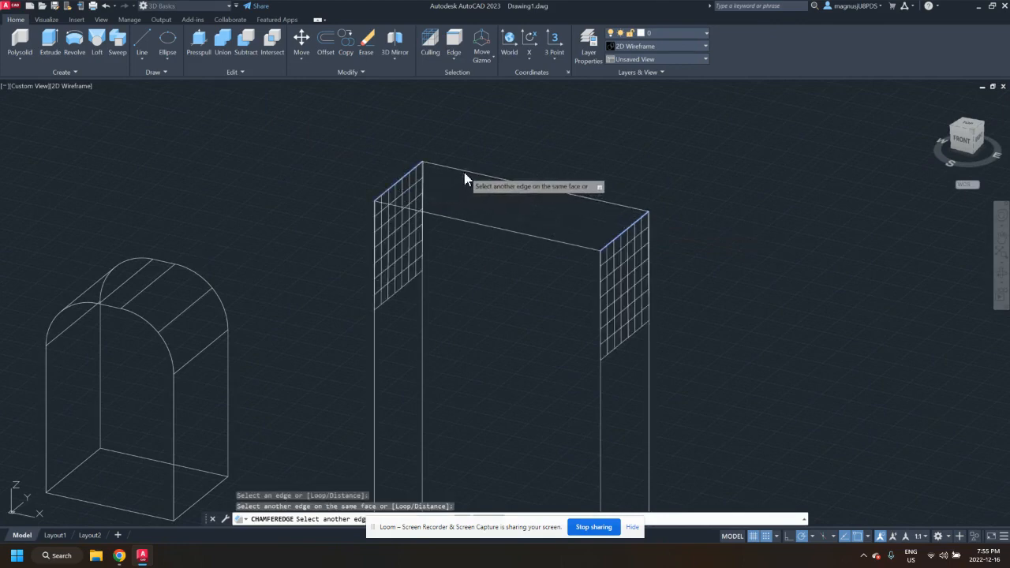
click(465, 175)
click(459, 220)
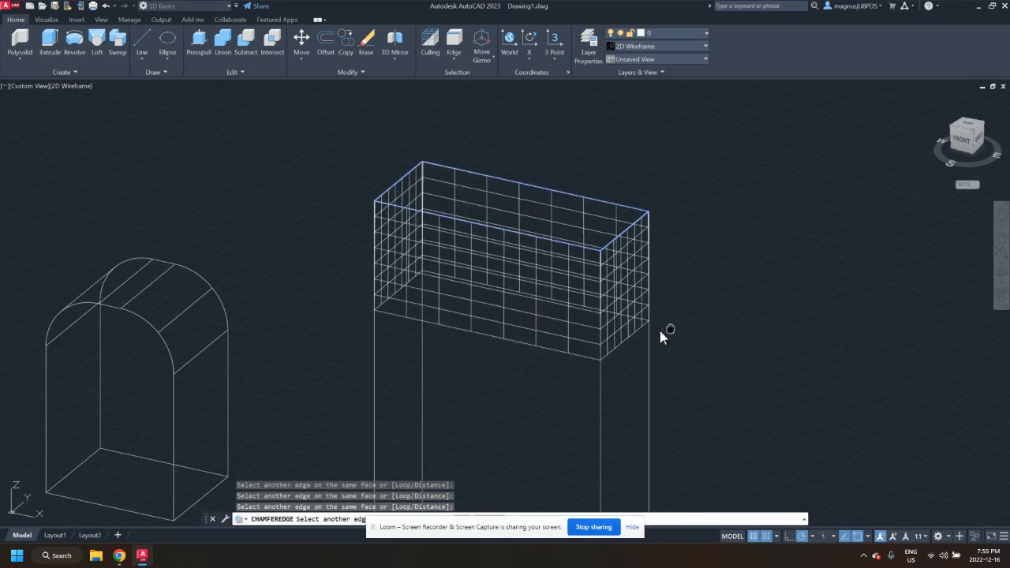
middle_drag(662, 328, 640, 346)
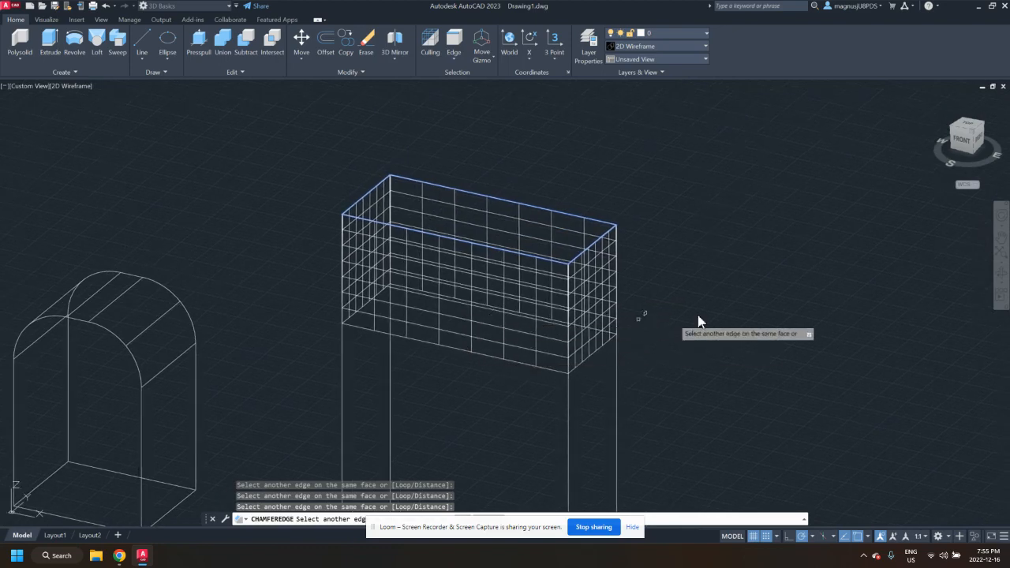
click(1002, 274)
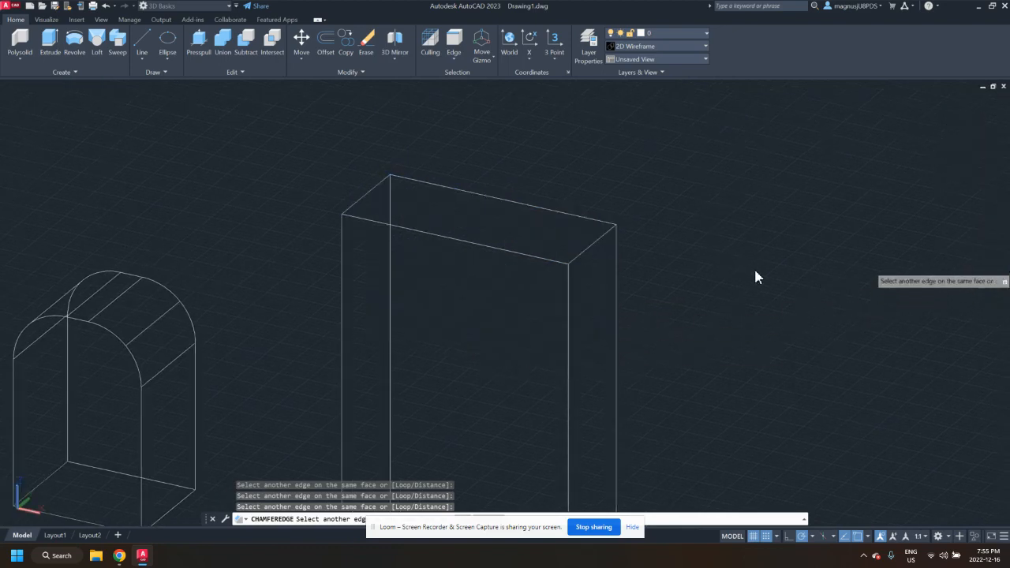
mouse_move(756, 277)
mouse_down()
mouse_move(715, 274)
mouse_move(747, 292)
mouse_up()
key(Escape)
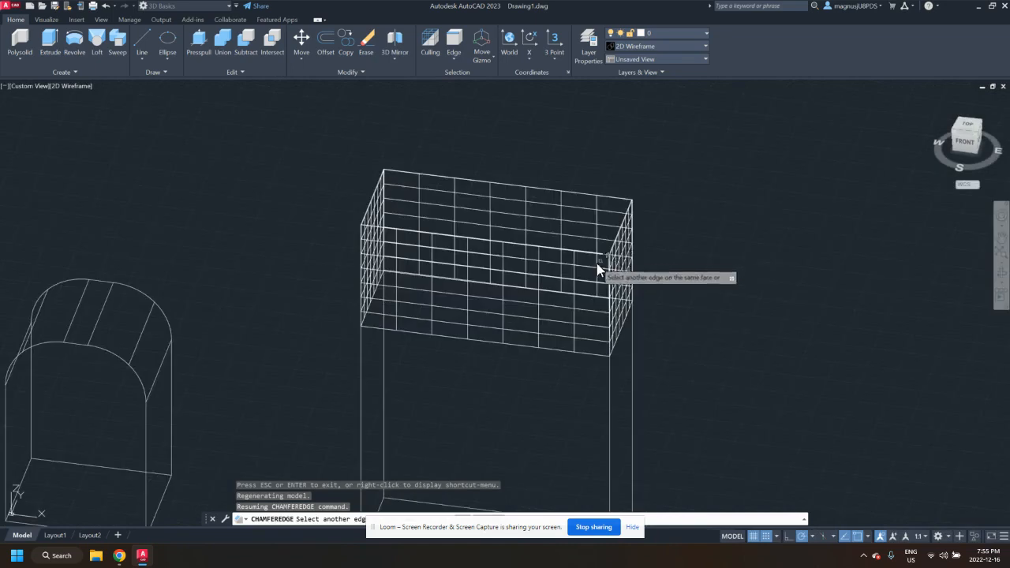
middle_drag(649, 269, 634, 281)
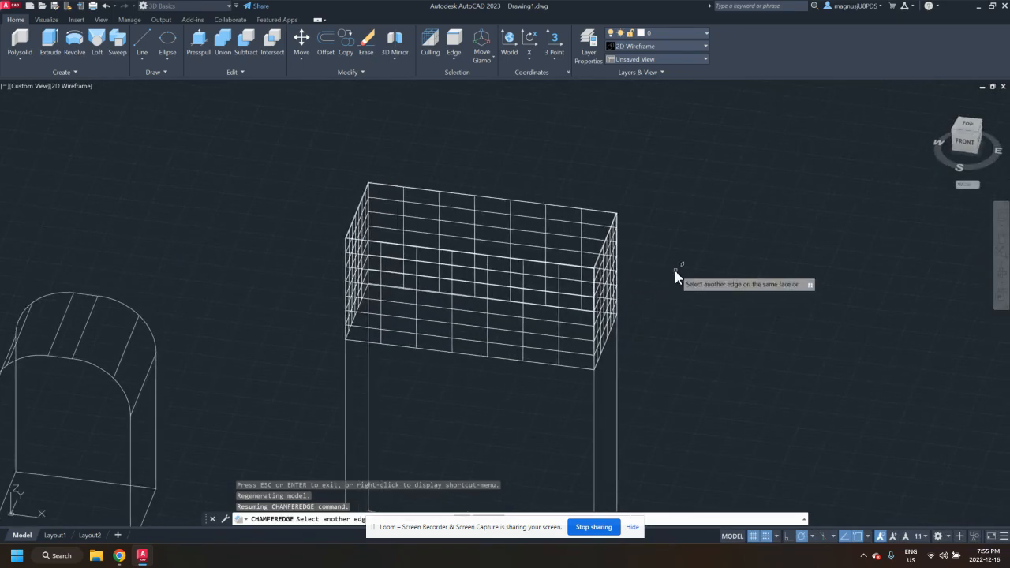
key(Return)
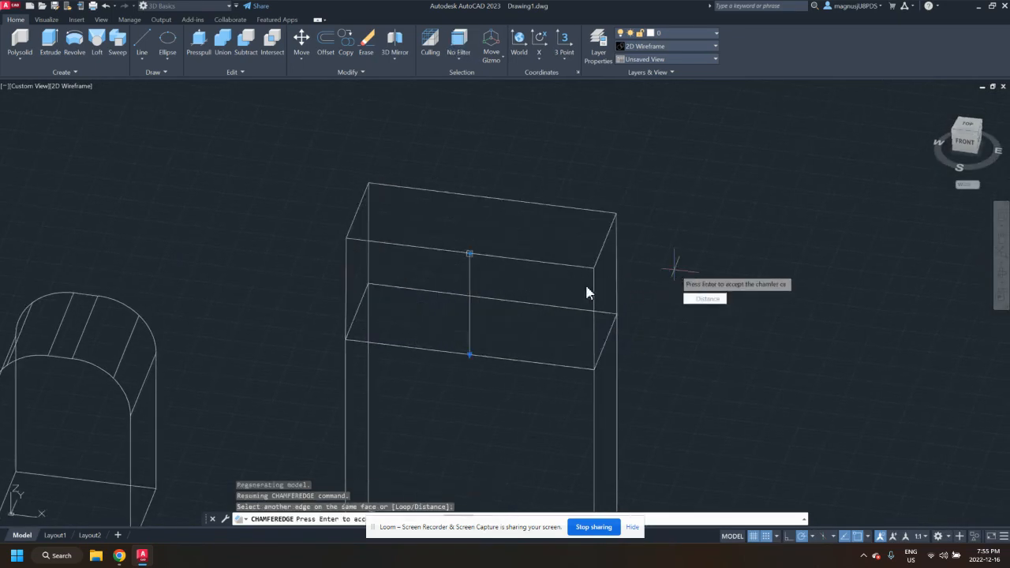
Set both the base surface and other surface chamfer distances to 25 and apply the chamfer to the tall box.
text(25)
key(Return)
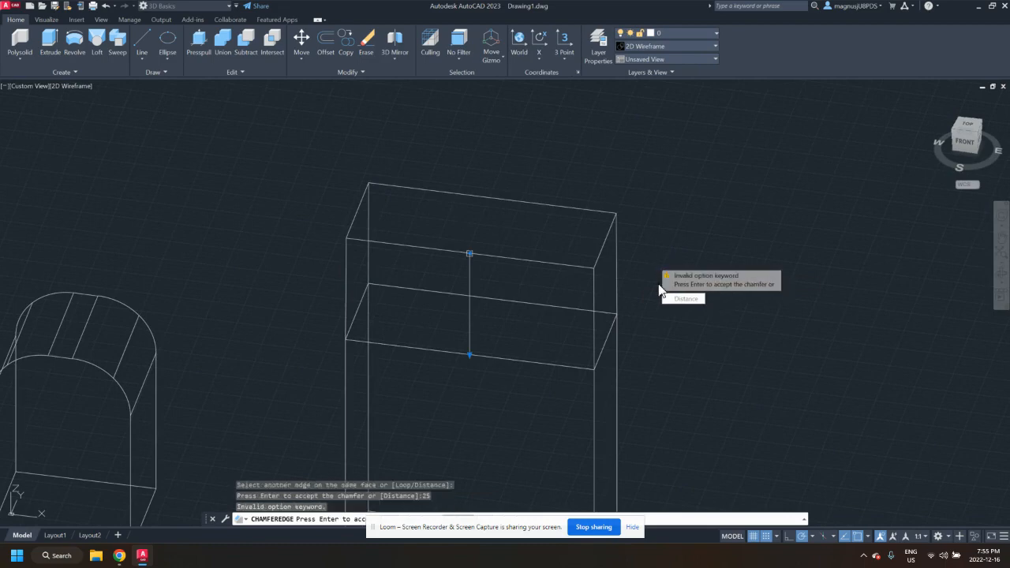
click(684, 298)
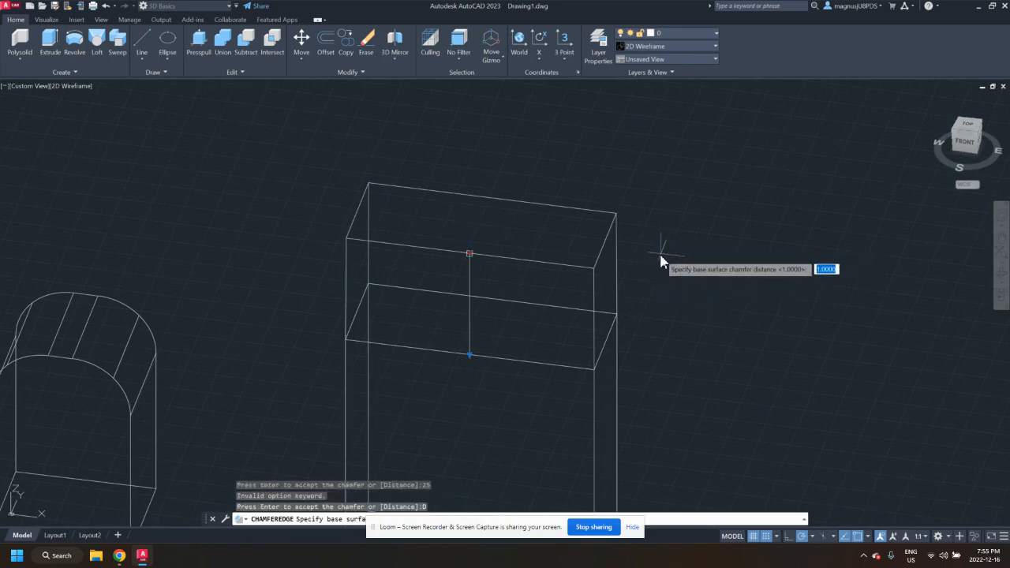
key(Return)
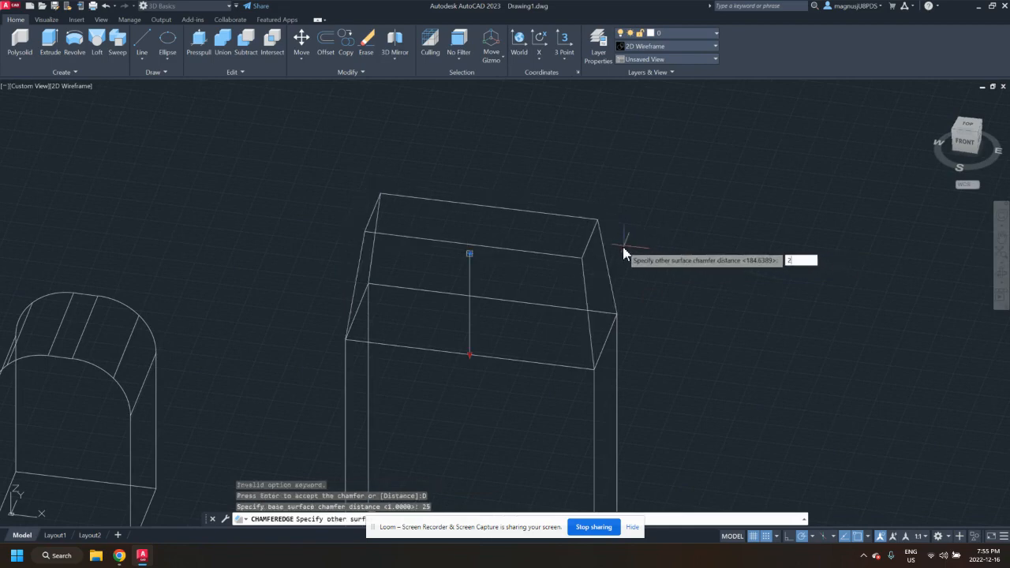
key(Return)
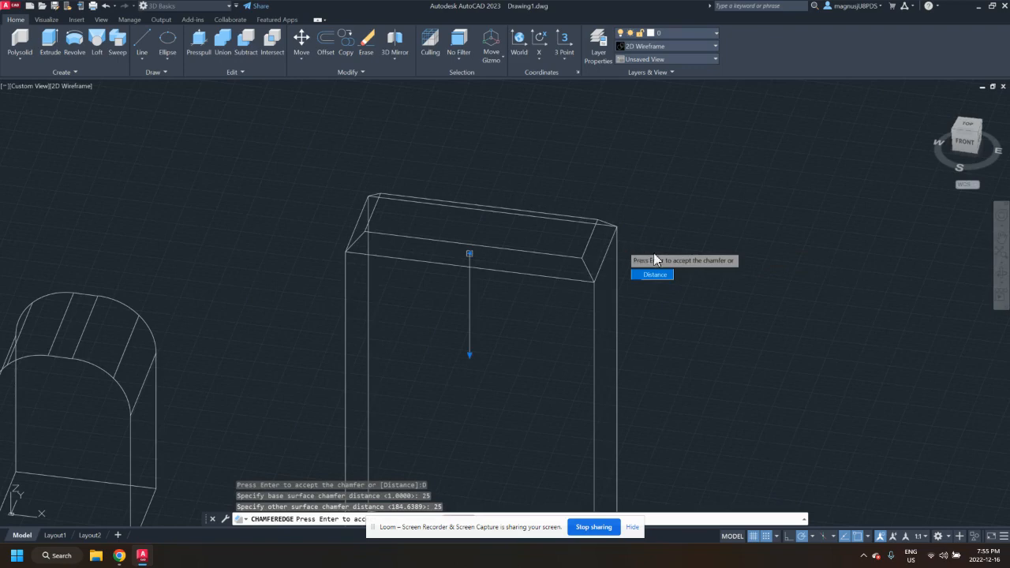
click(1003, 275)
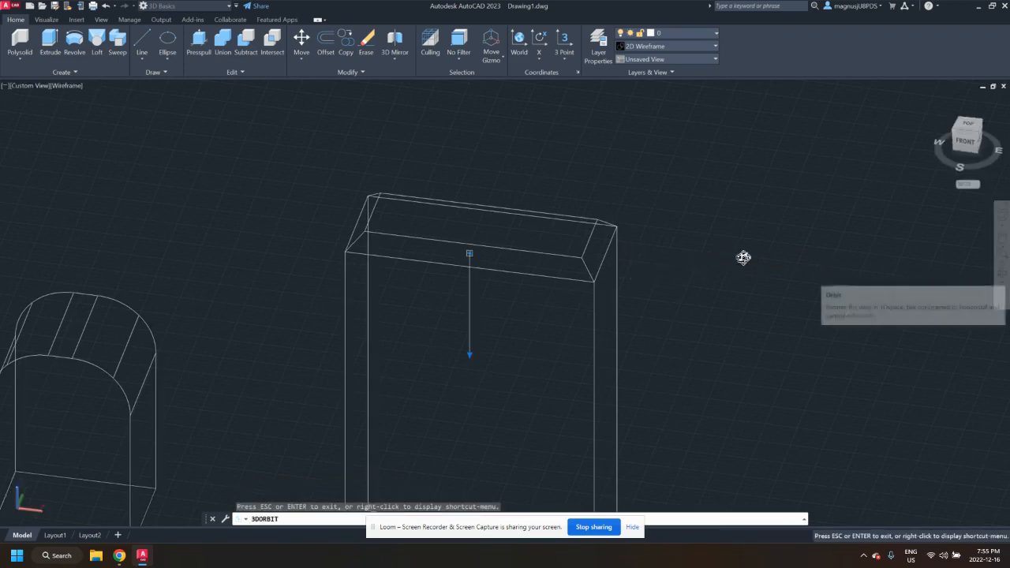
mouse_move(744, 257)
mouse_down()
mouse_move(819, 214)
mouse_move(744, 259)
mouse_move(729, 255)
mouse_up()
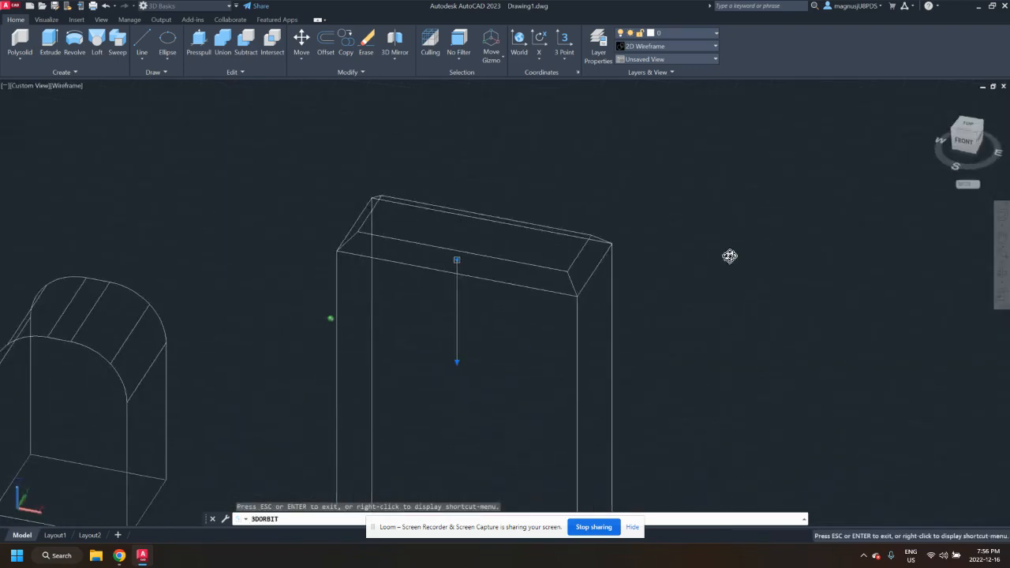
key(Escape)
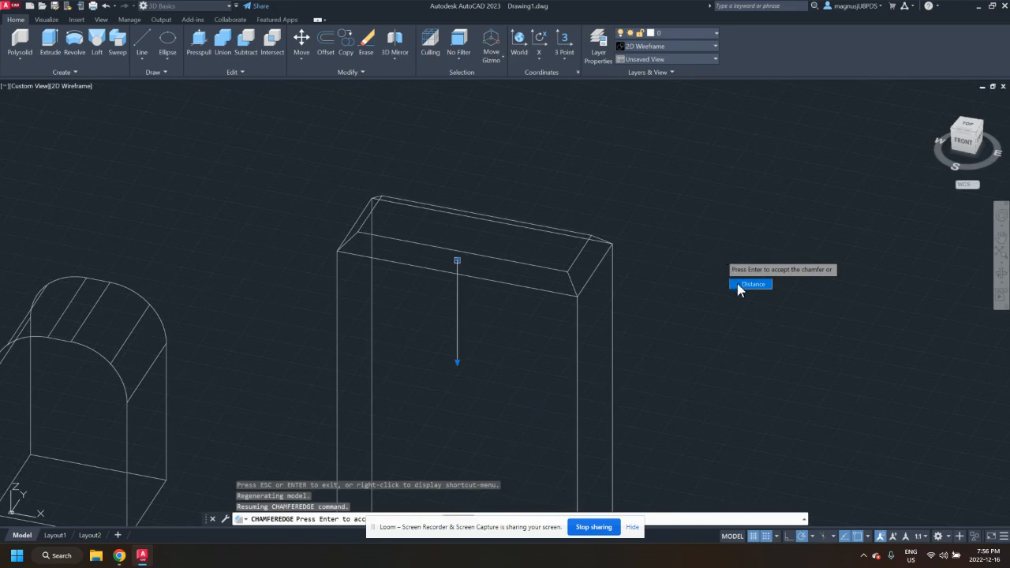
click(737, 283)
key(Escape)
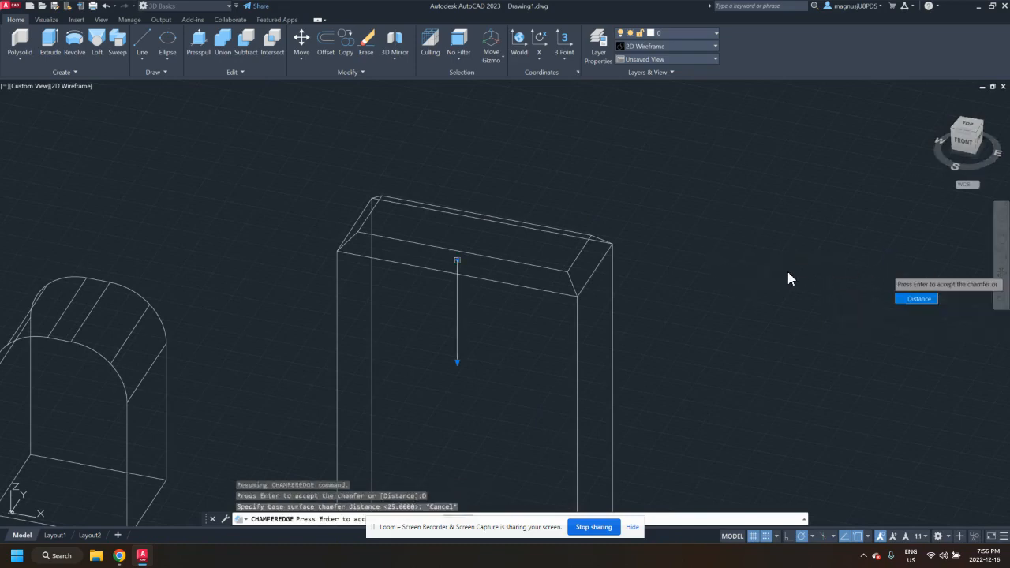
key(Escape)
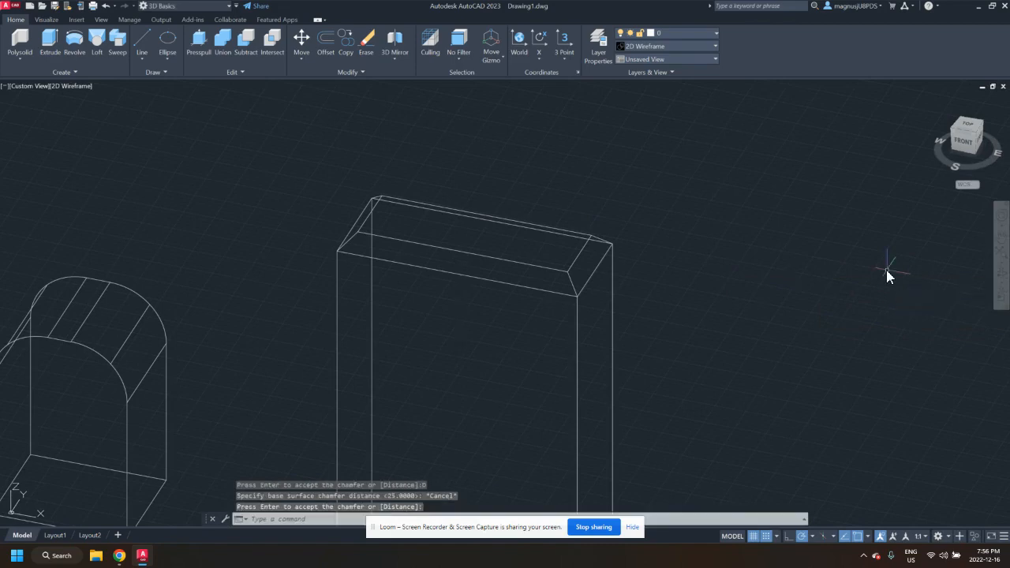
Review the whole row of created and edited solids from different angles.
click(1001, 278)
drag(656, 272, 409, 313)
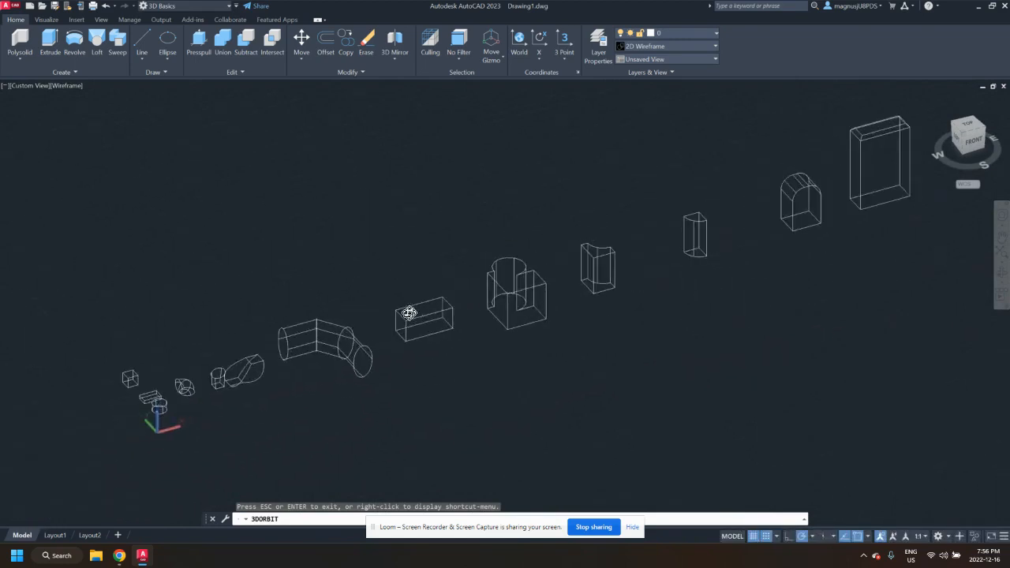
drag(248, 330, 217, 332)
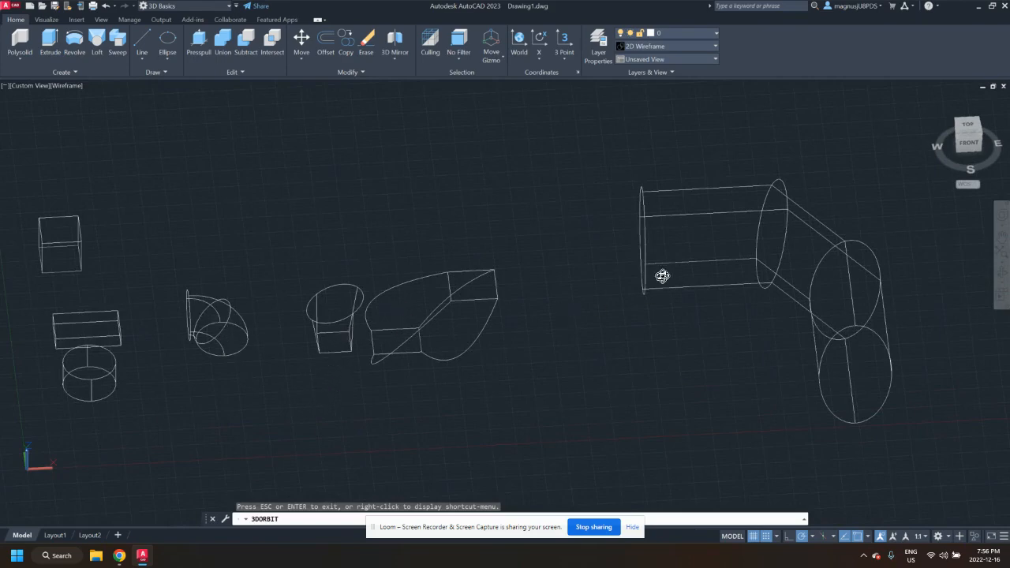
drag(662, 276, 467, 299)
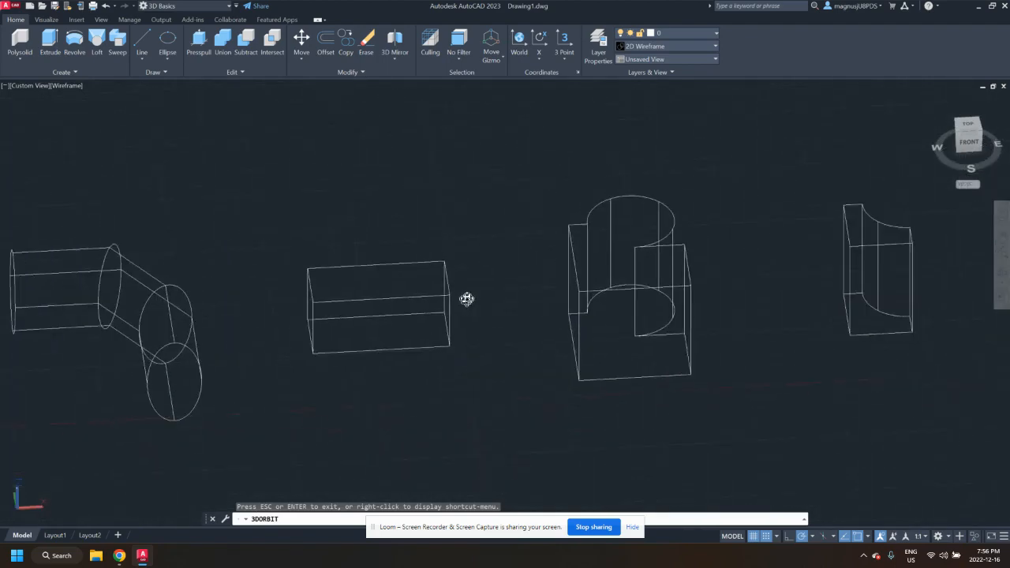